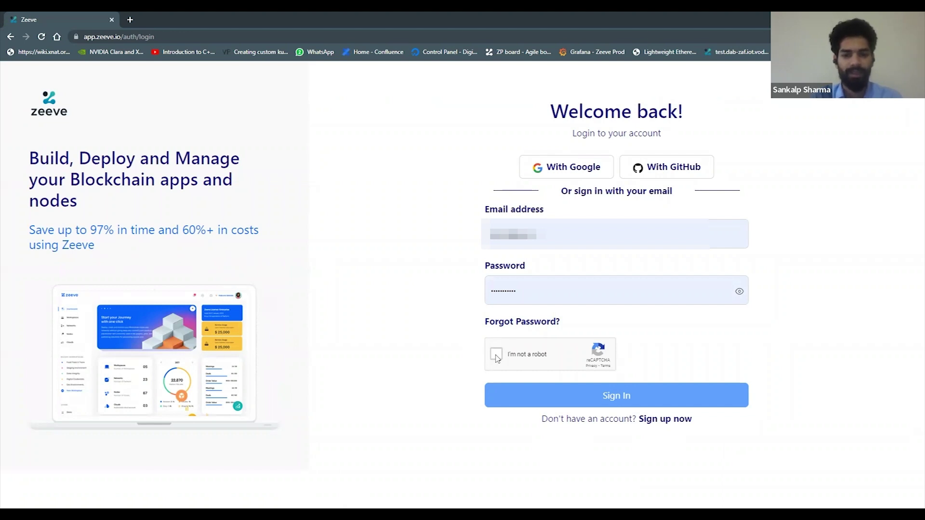
# Step: Complete the reCAPTCHA check, sign in with the prefilled credentials, and dismiss the browser pop-up
pyautogui.click(496, 355)
pyautogui.click(524, 396)
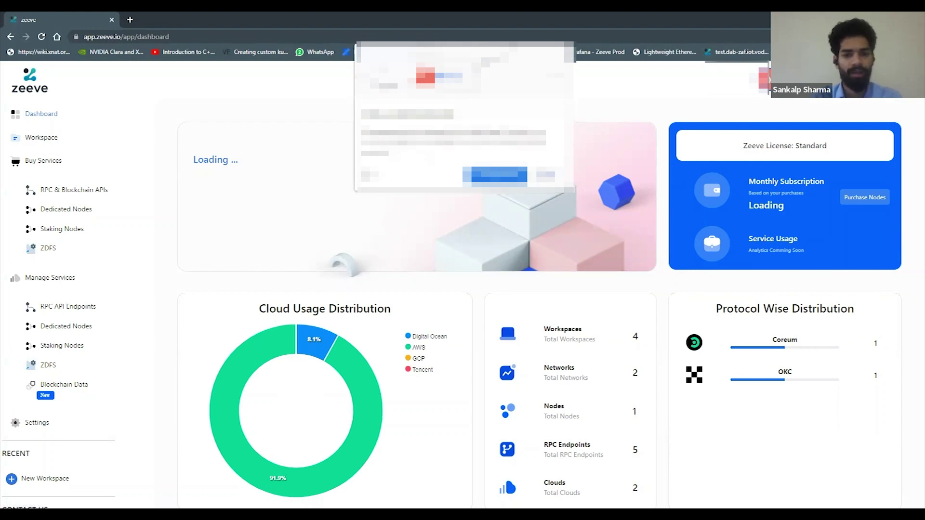
pyautogui.click(547, 175)
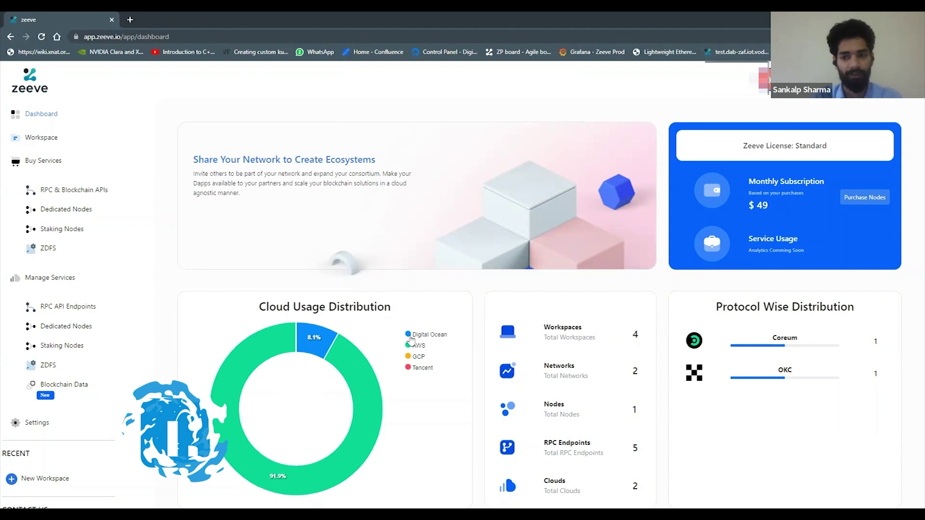
# Step: Start adding a network under the managed Dedicated Nodes, using the Coreum BYOC-AWS full node subscription
pyautogui.scroll(-1, 506, 316)
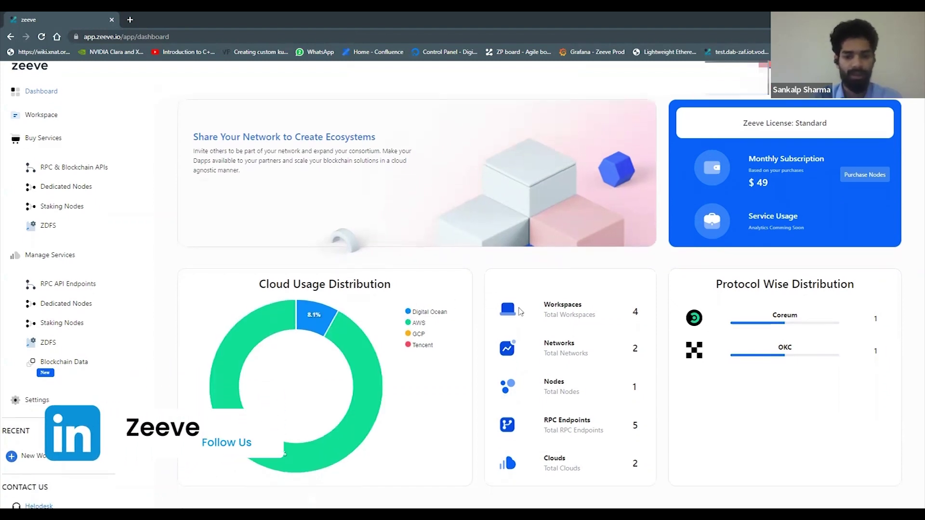
pyautogui.scroll(1, 520, 313)
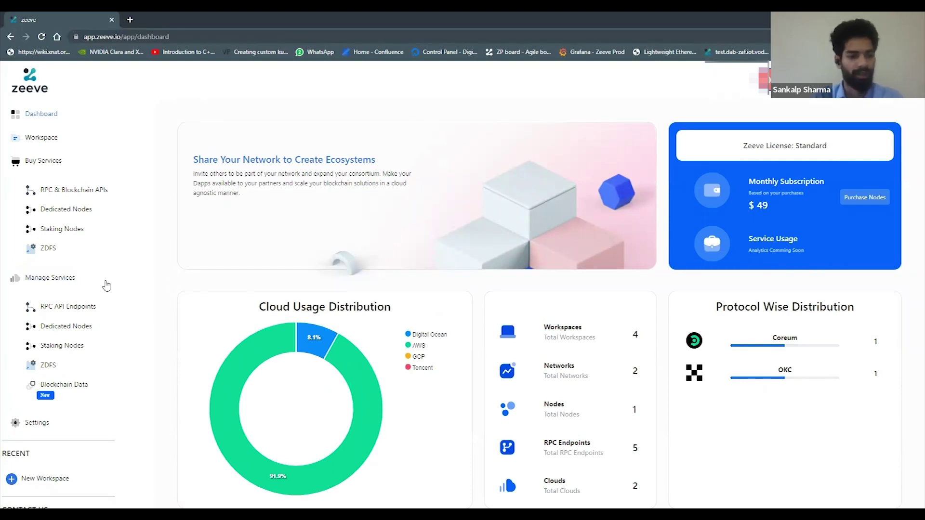
pyautogui.click(66, 326)
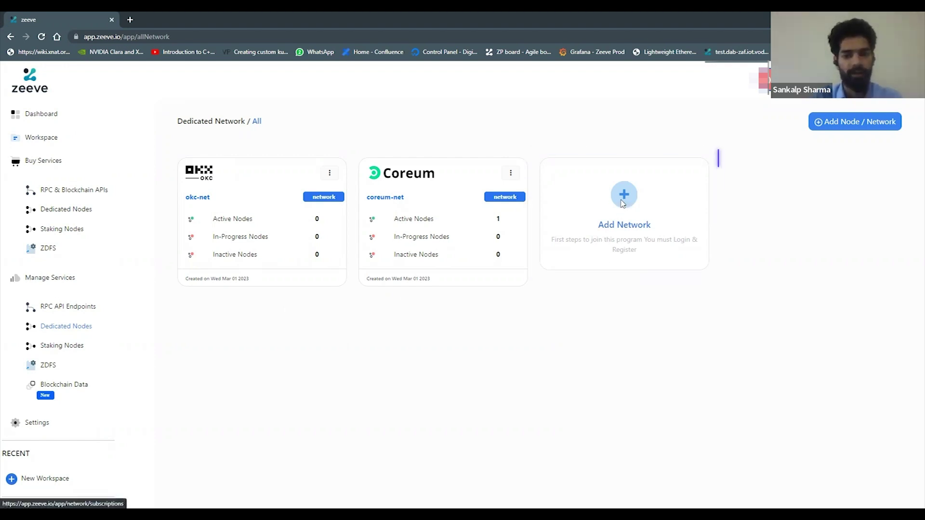
pyautogui.click(622, 203)
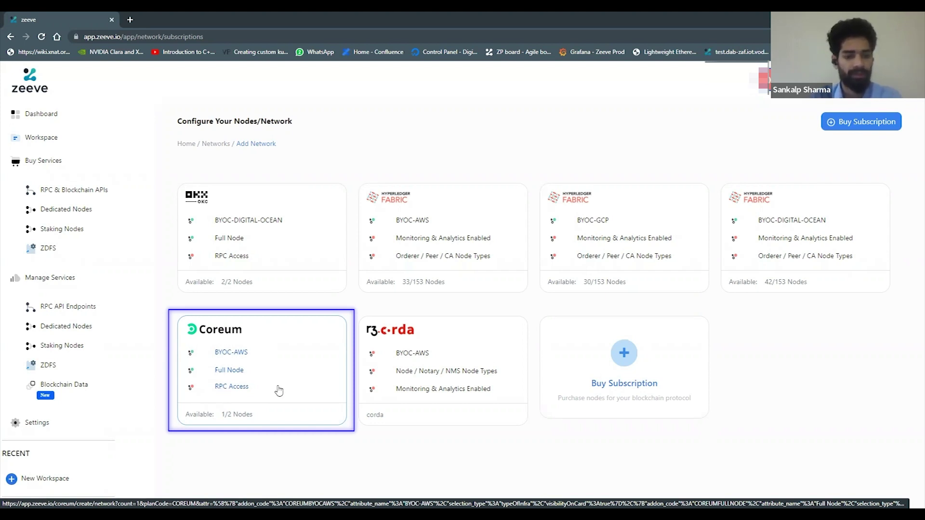
pyautogui.click(279, 391)
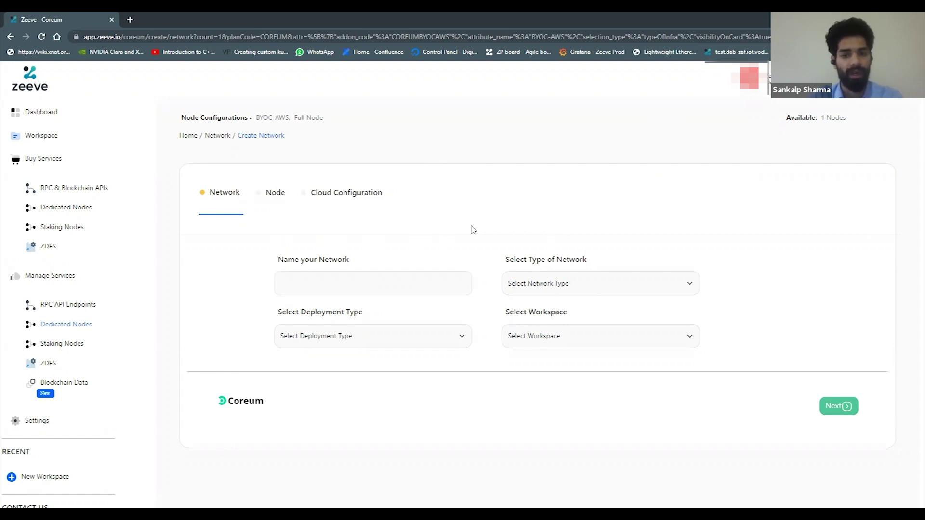
# Step: Name the network CoreumDemoNet and set its network type to Testnet
pyautogui.click(376, 289)
pyautogui.write('Cor')
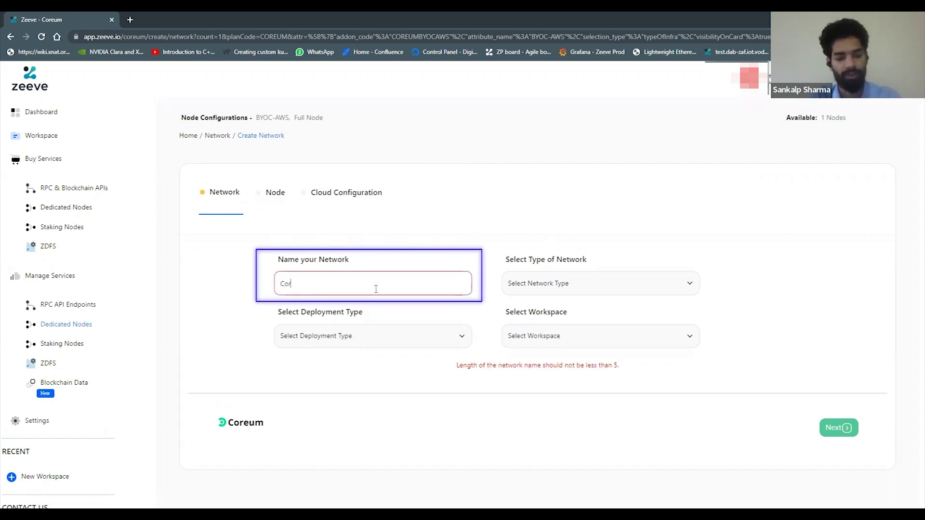
pyautogui.write('eumDem')
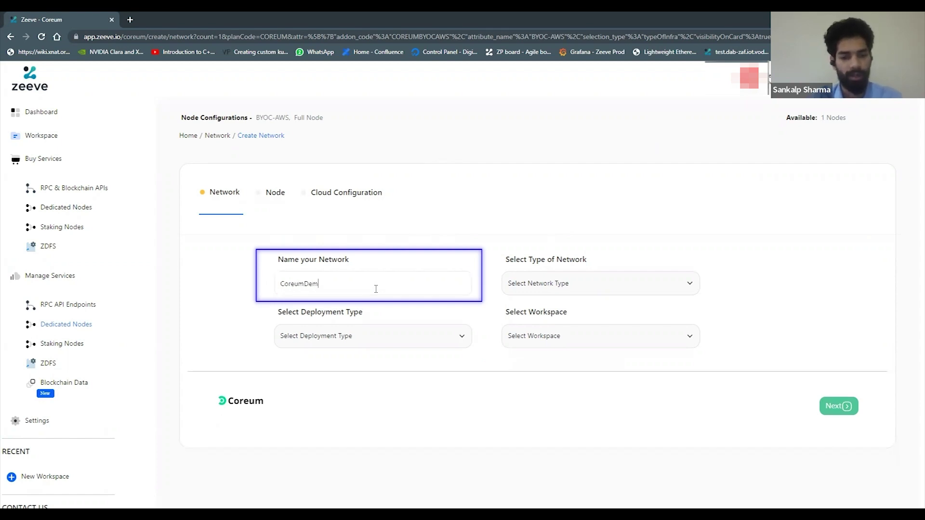
pyautogui.write('oNet')
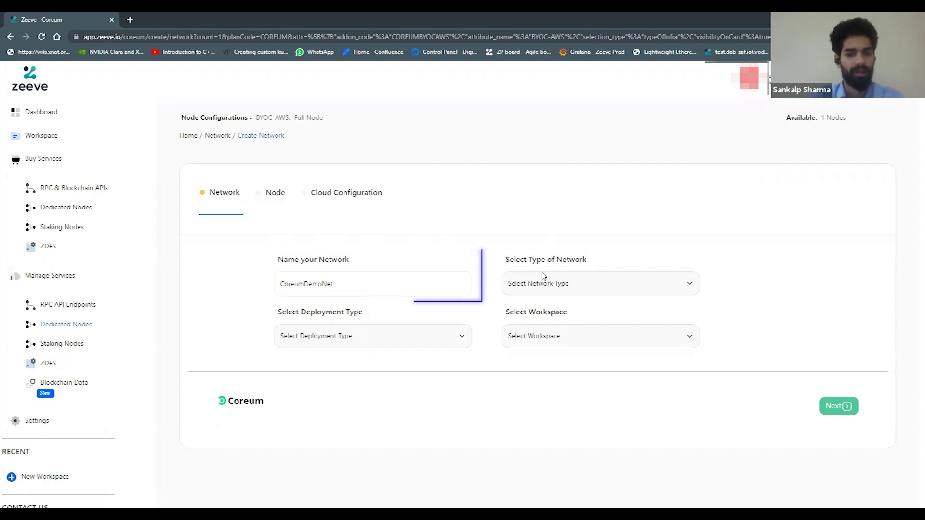
pyautogui.click(565, 287)
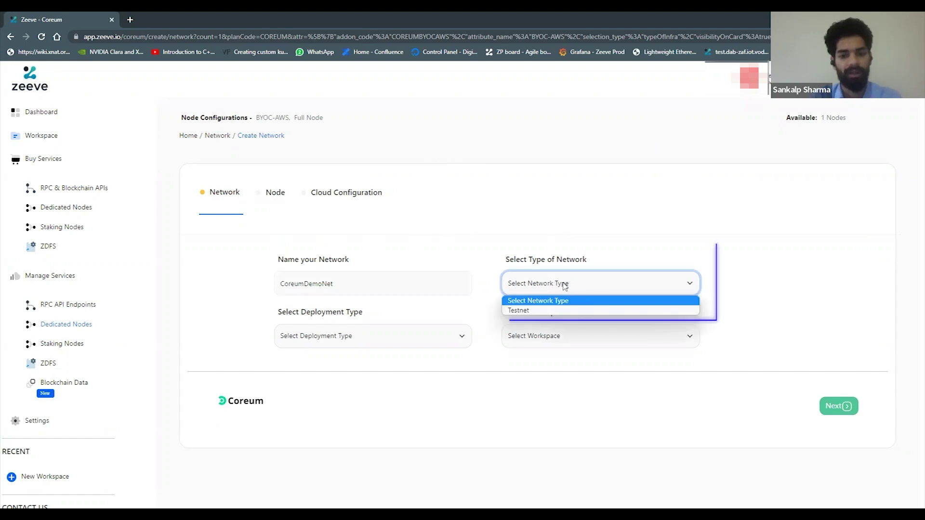
pyautogui.click(554, 311)
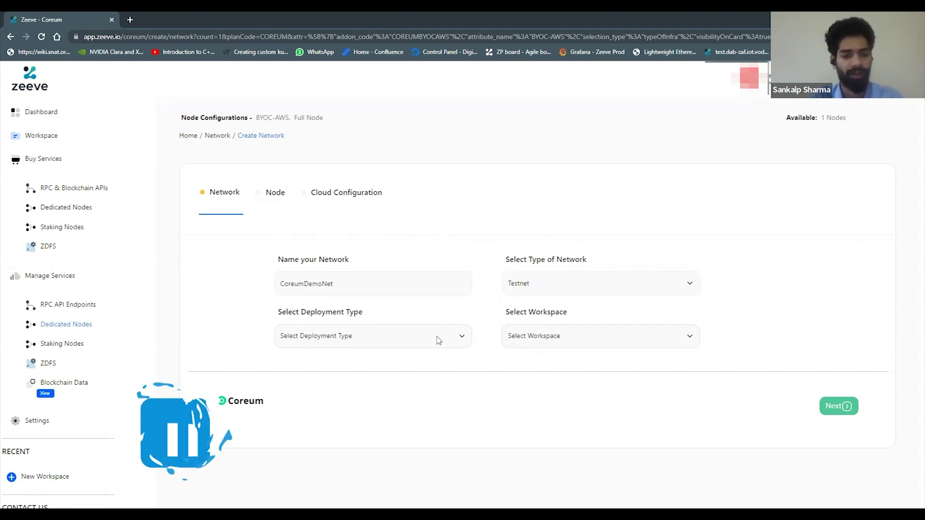
# Step: Set the deployment type to Native Coreum Deployment and the workspace to Public Nodes, and proceed to the node configuration
pyautogui.click(438, 340)
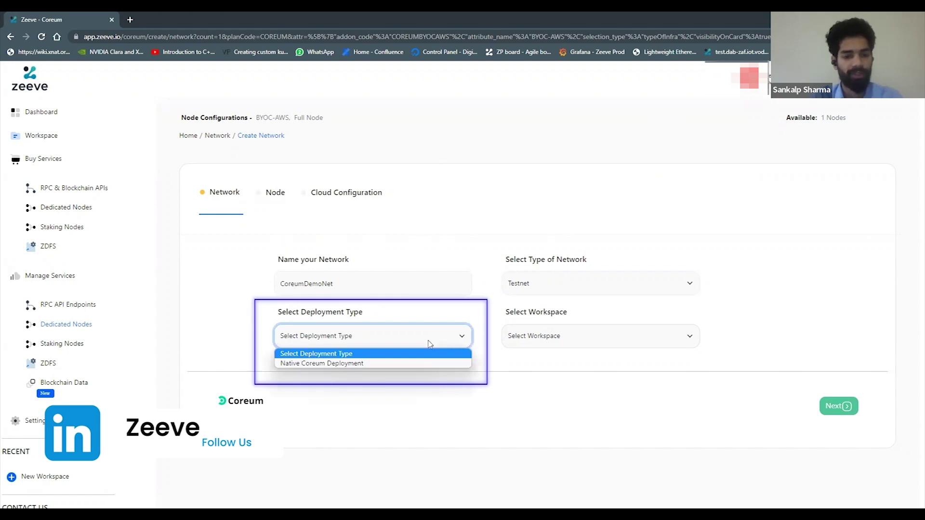
pyautogui.click(372, 364)
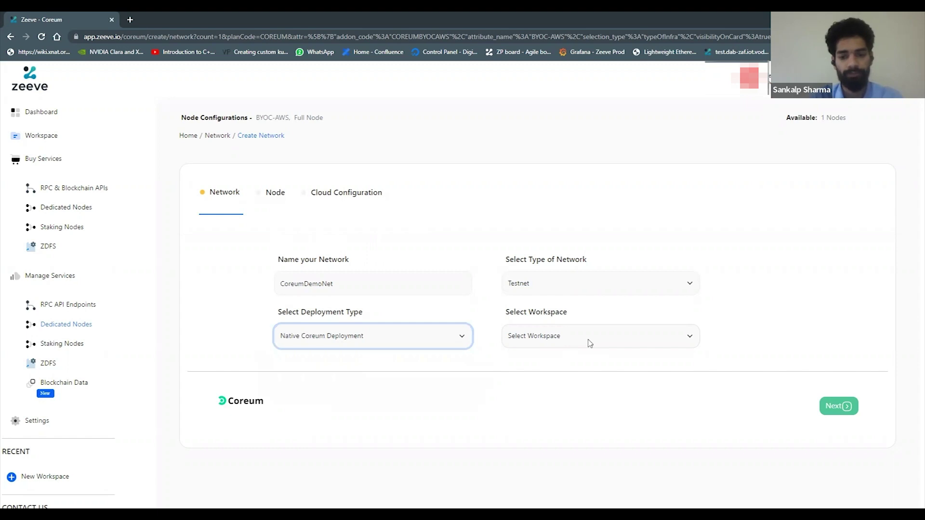
pyautogui.click(590, 343)
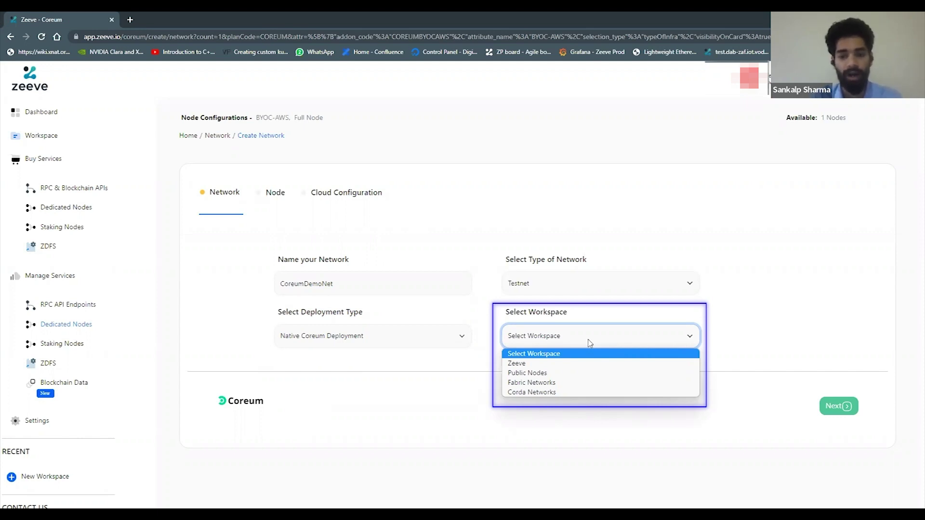
pyautogui.click(570, 373)
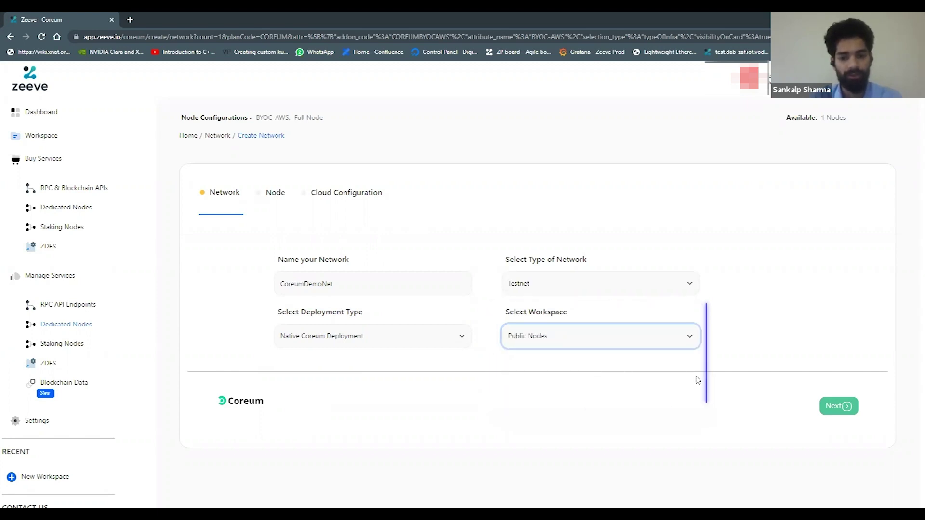
pyautogui.click(825, 409)
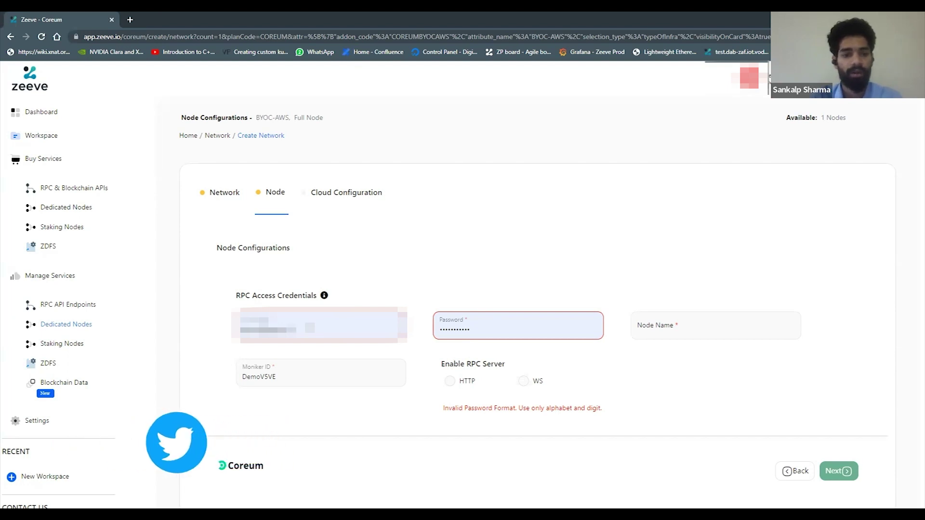
# Step: Replace the autofilled RPC access credentials with the username coreumnode1 and a new RPC password
pyautogui.doubleClick(291, 330)
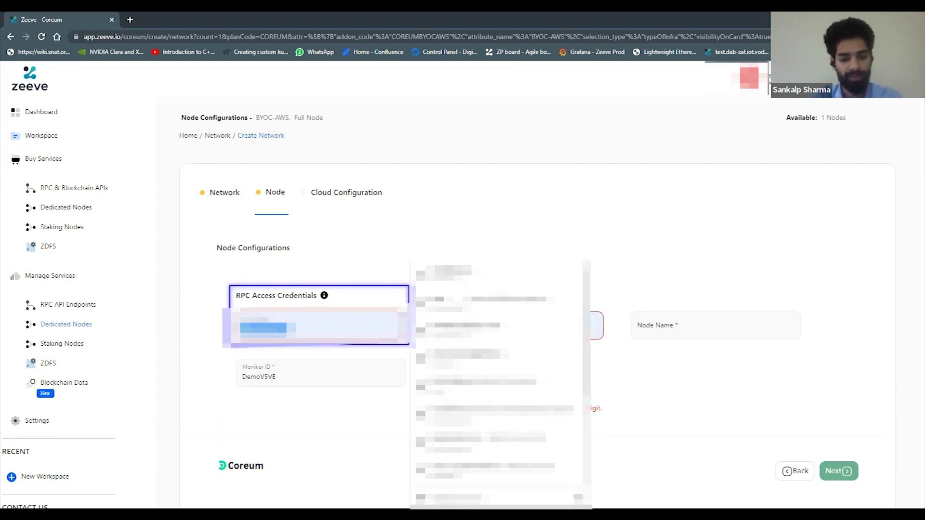
pyautogui.write('co')
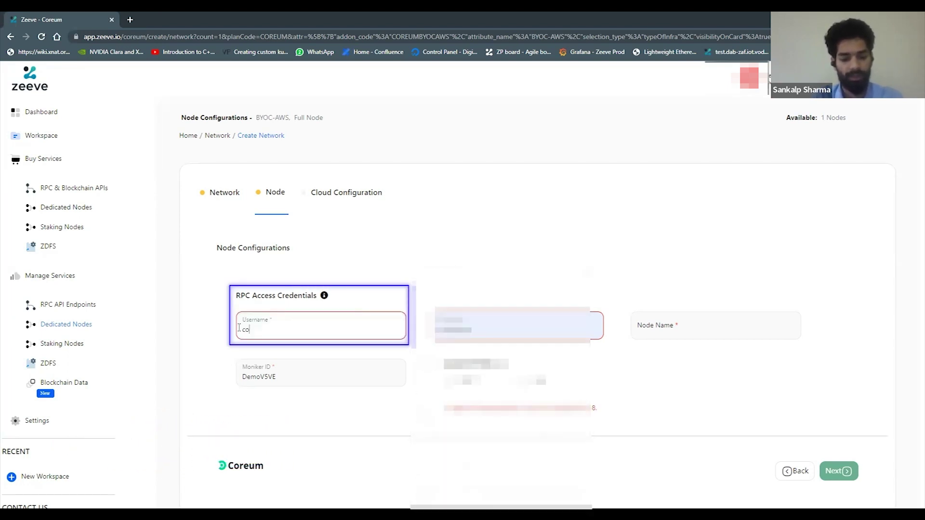
pyautogui.write('reumnode1')
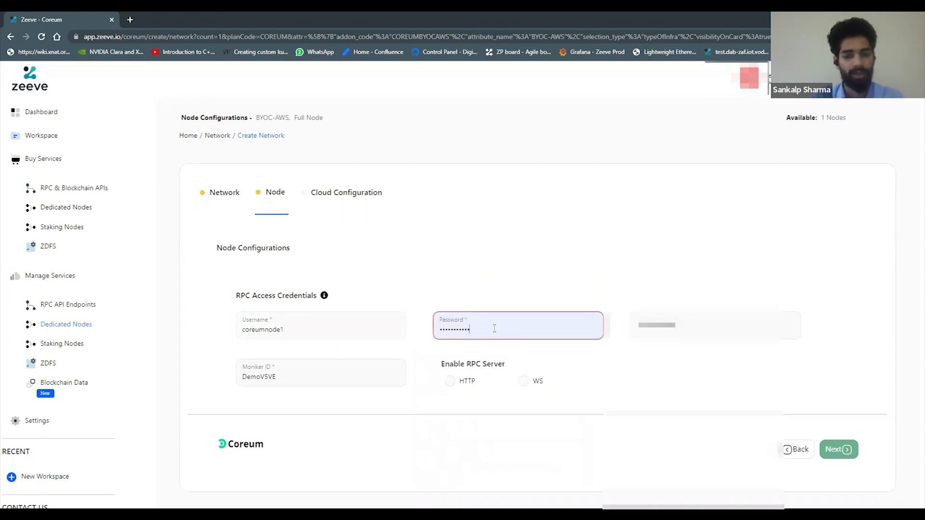
pyautogui.moveTo(493, 329); pyautogui.dragTo(427, 336)
pyautogui.write('•••••••••')
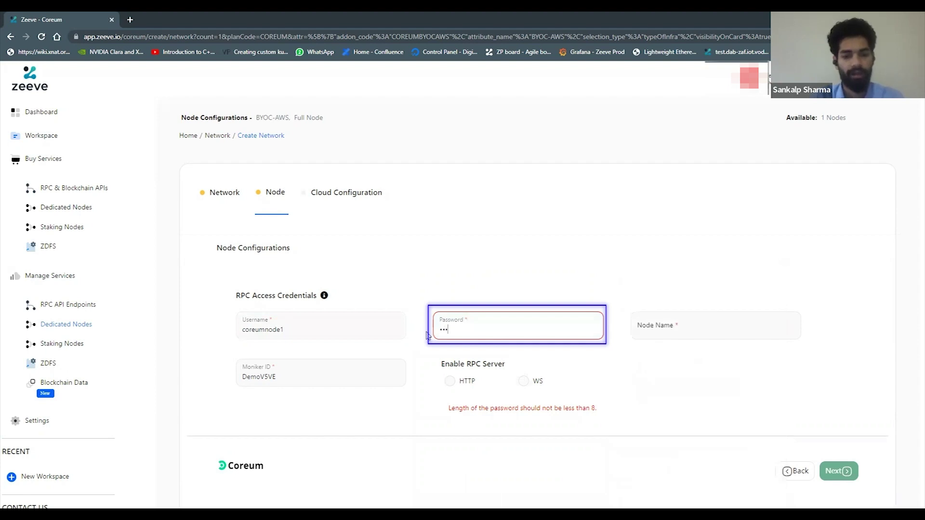
pyautogui.write('••••')
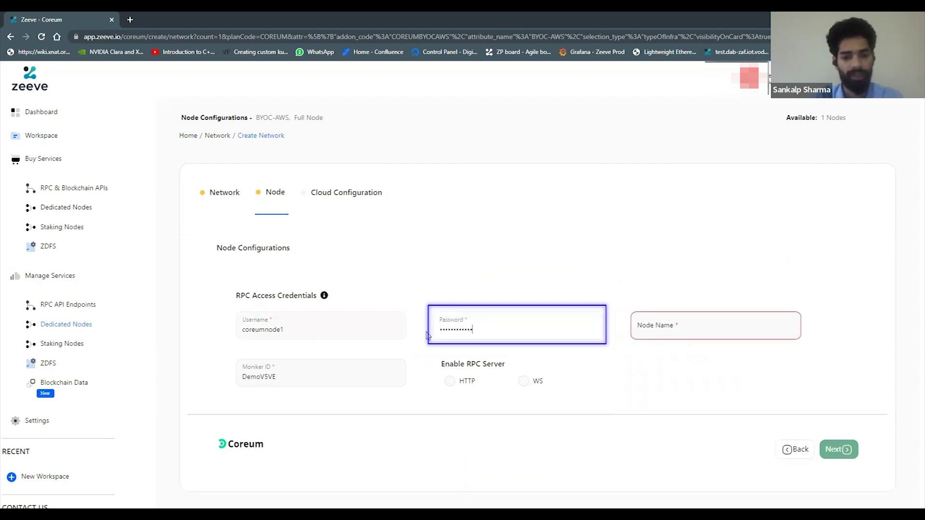
# Step: Name the node coreumnode1, enable the RPC server for both HTTP and WS, and proceed to the cloud configuration
pyautogui.click(705, 322)
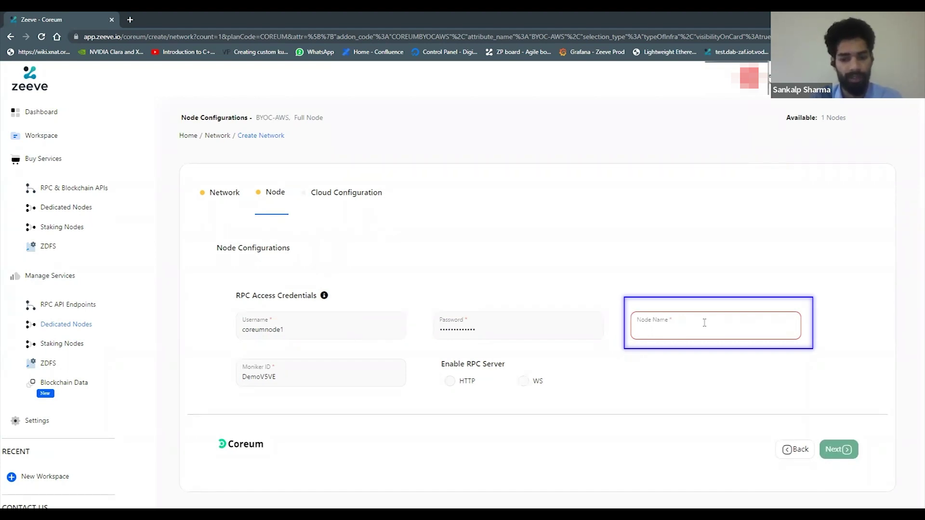
pyautogui.write('c')
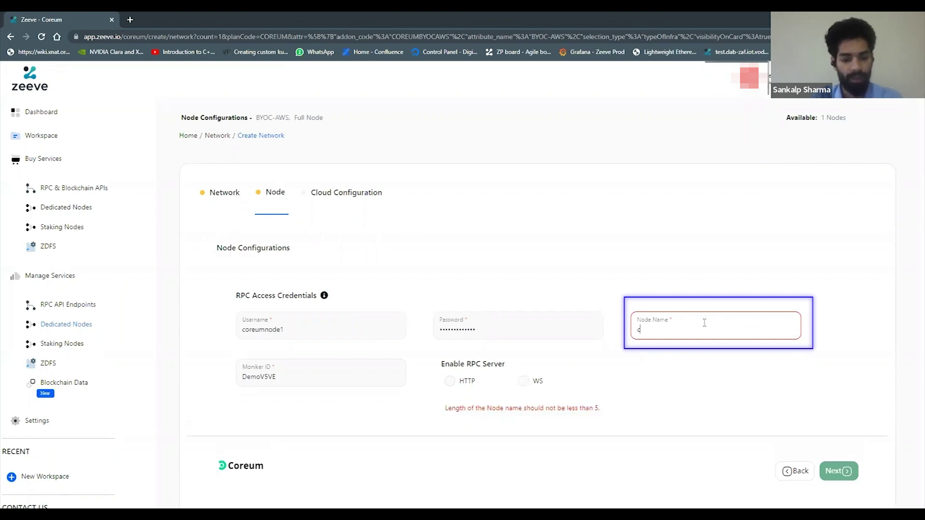
pyautogui.write('oreumnode1')
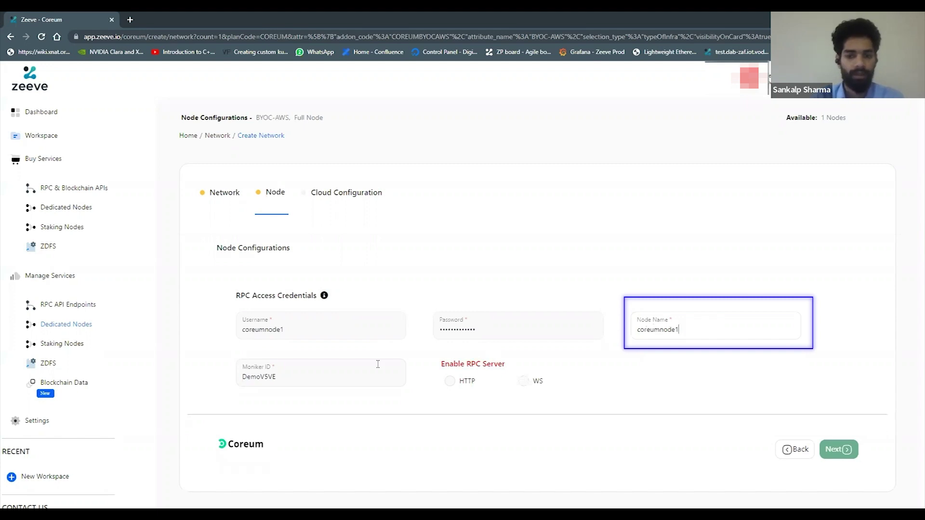
pyautogui.click(323, 377)
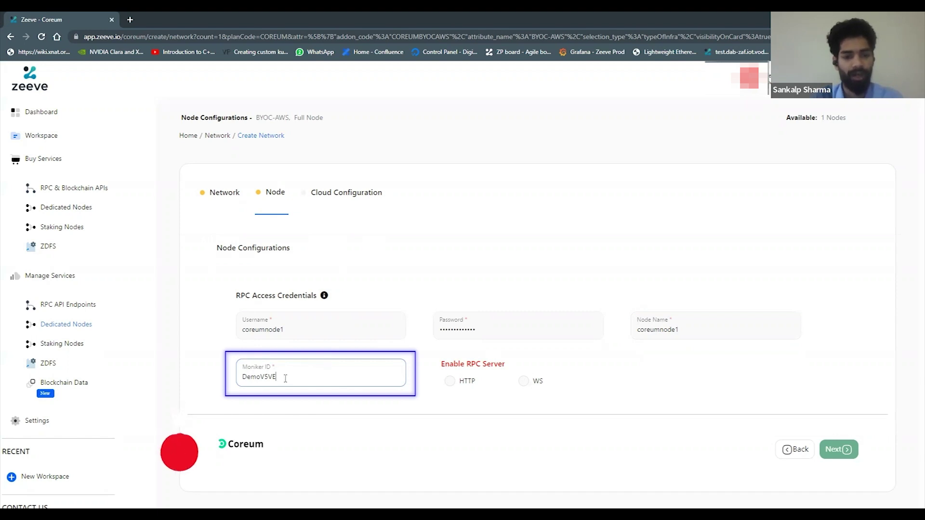
pyautogui.click(380, 411)
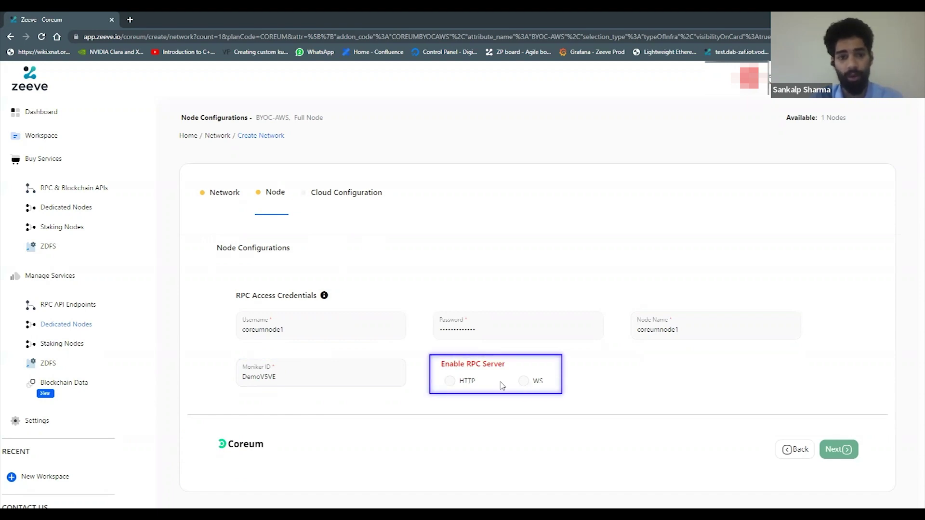
pyautogui.click(449, 381)
pyautogui.click(525, 383)
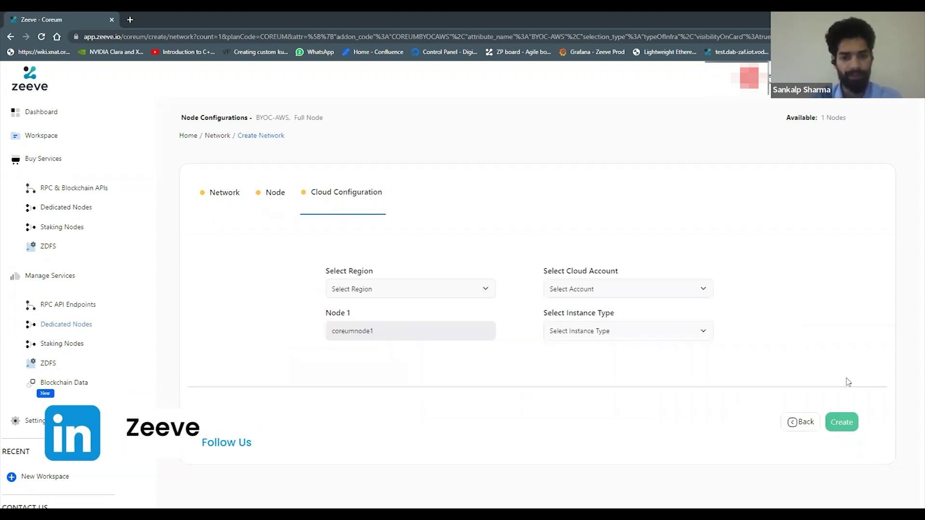
# Step: Set the cloud region for the Coreum node to ap-northeast-2
pyautogui.click(442, 290)
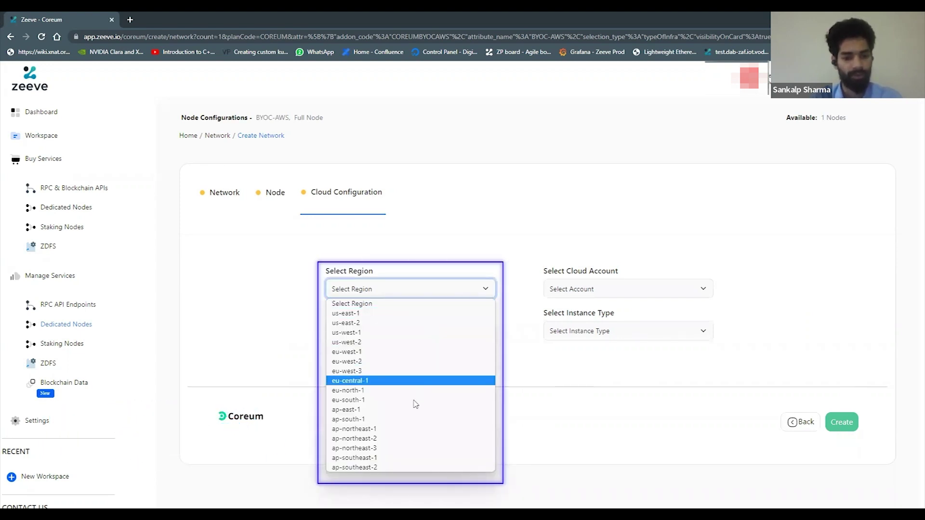
pyautogui.click(249, 318)
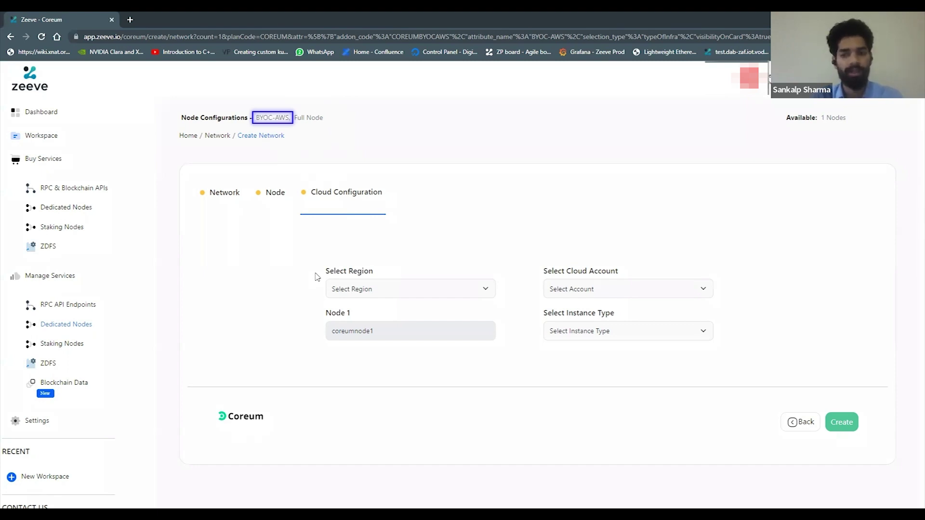
pyautogui.click(397, 289)
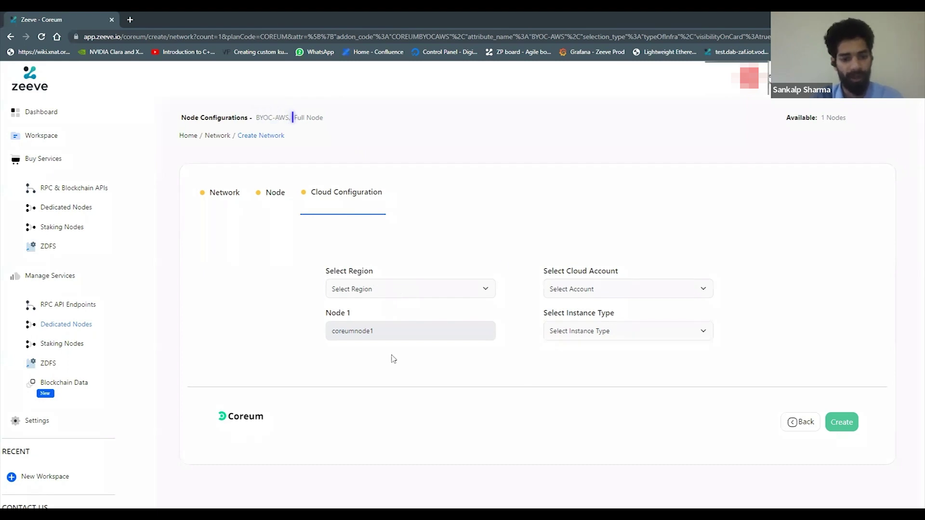
pyautogui.click(378, 439)
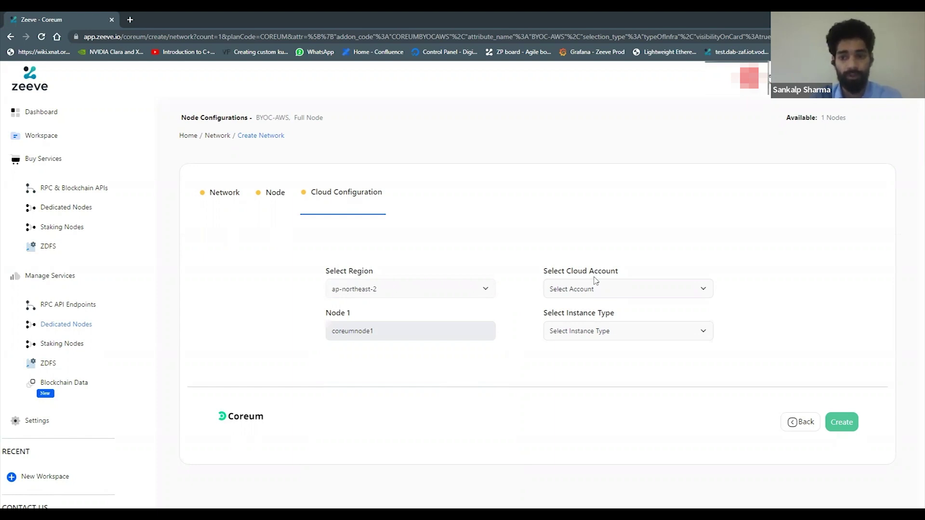
# Step: Select zeevedev as the cloud account for the Coreum node deployment
pyautogui.click(612, 290)
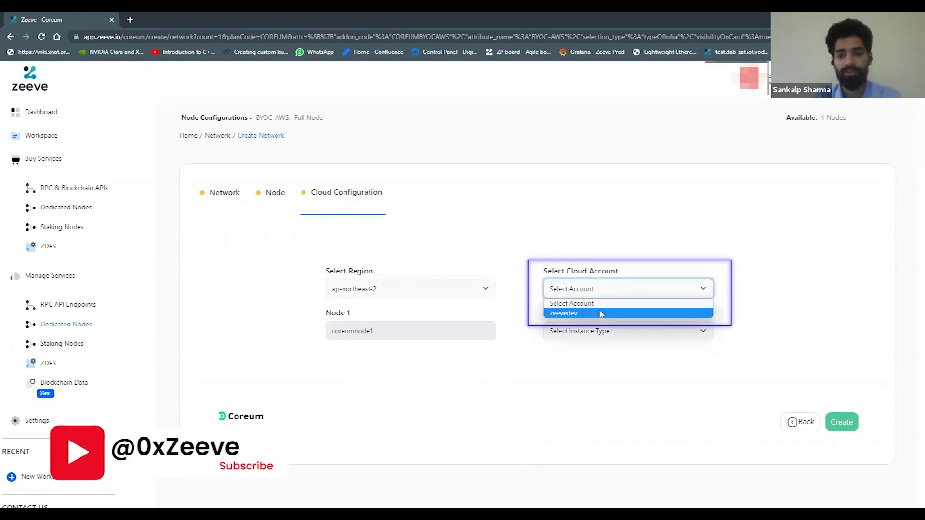
pyautogui.click(601, 314)
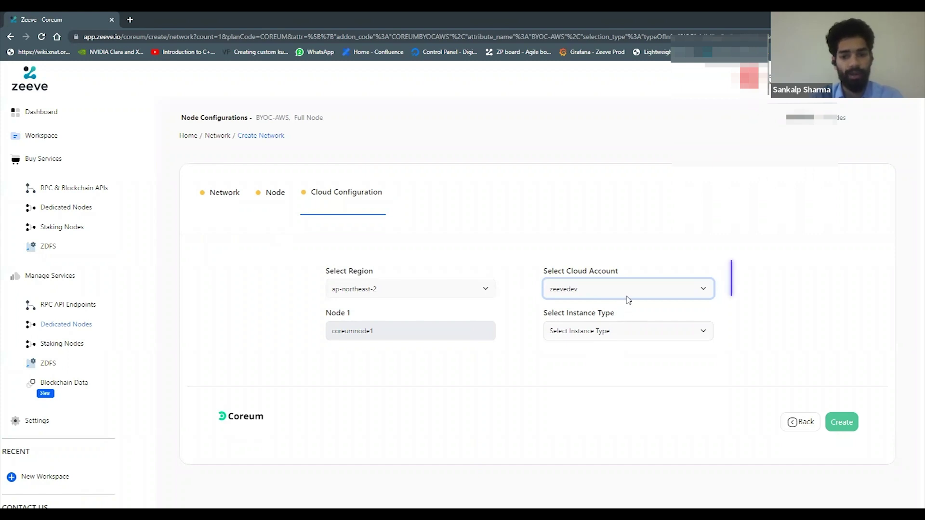
pyautogui.click(628, 297)
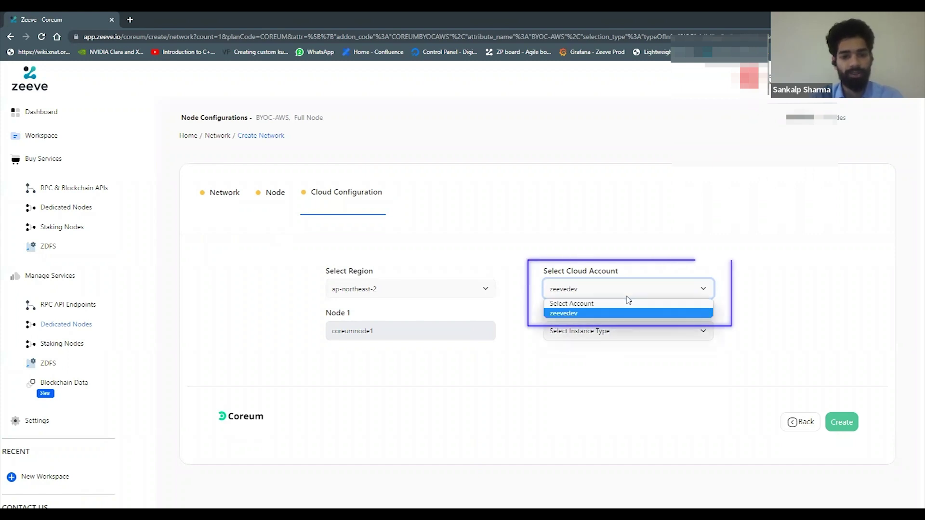
# Step: Confirm zeevedev as the cloud account and set the node's instance type to t3a.xlarge
pyautogui.click(598, 314)
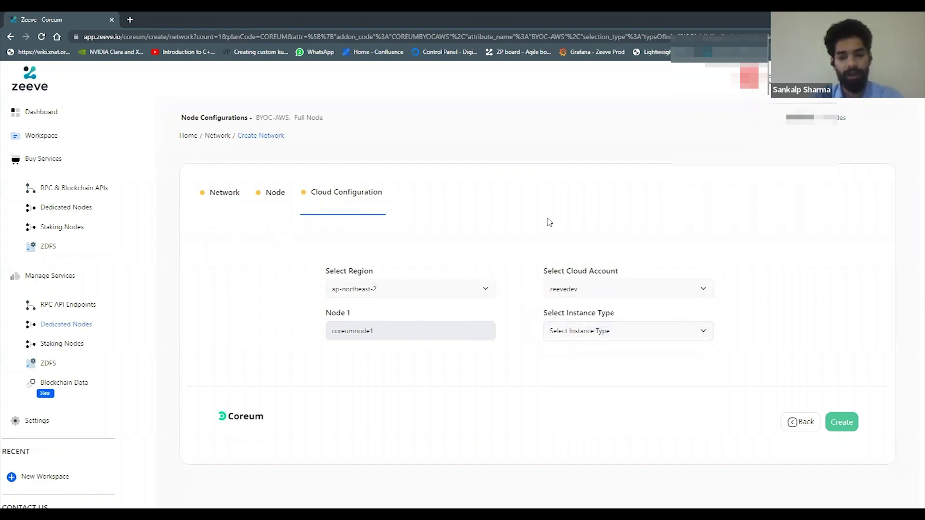
pyautogui.click(463, 287)
pyautogui.click(463, 288)
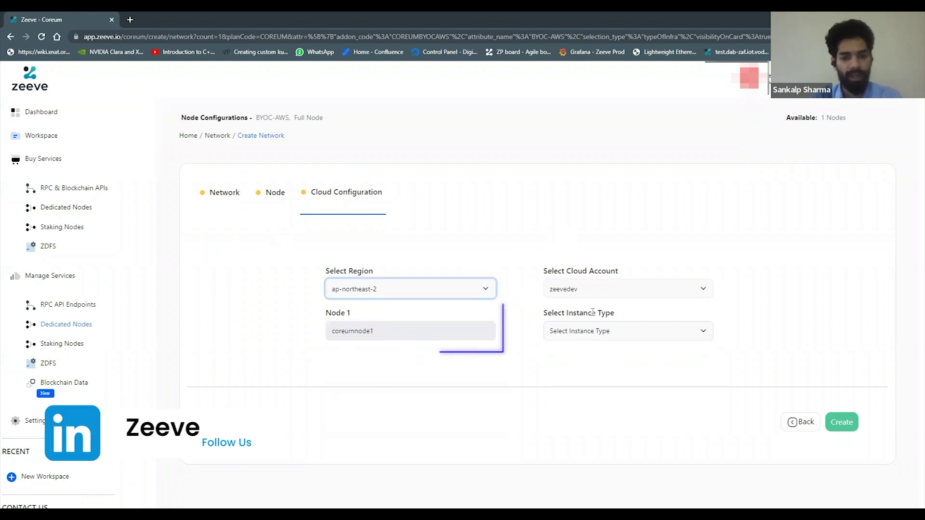
pyautogui.click(599, 337)
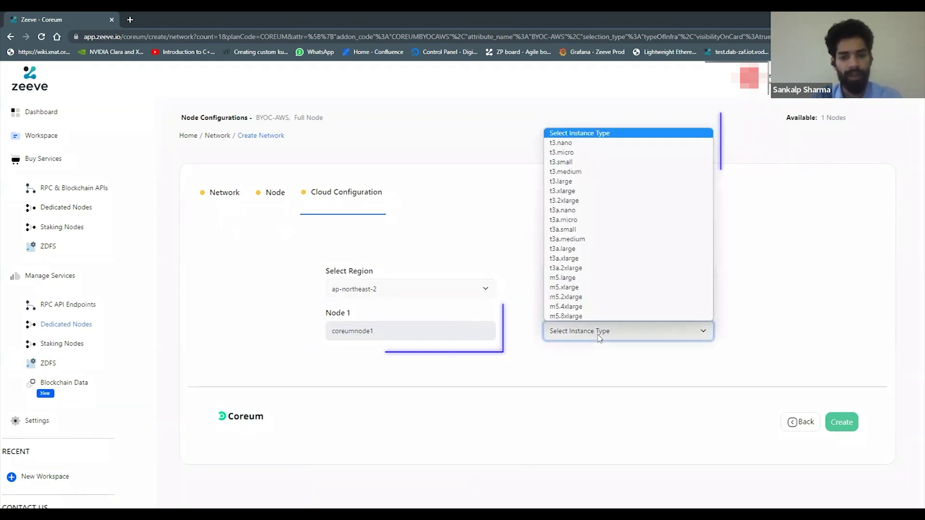
pyautogui.click(613, 259)
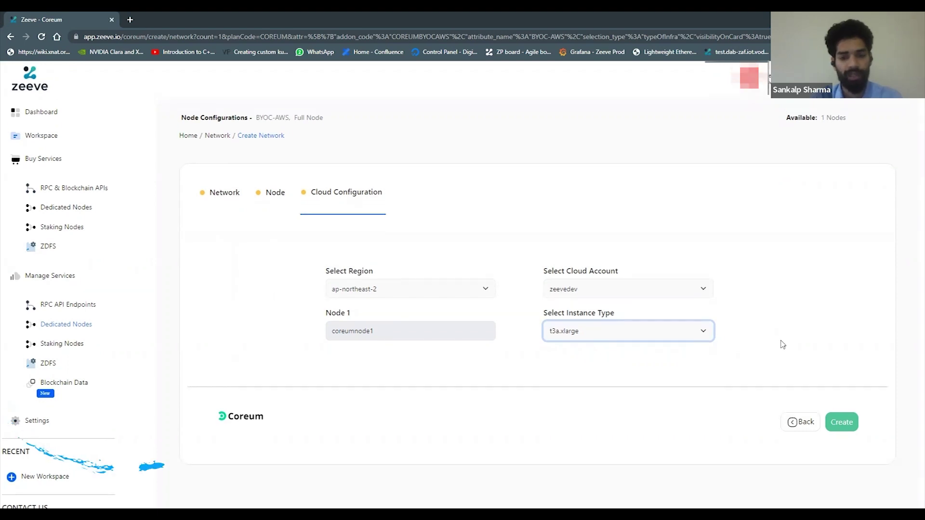
# Step: Create the Coreum network with this configuration and continue to the list of dedicated networks
pyautogui.click(838, 423)
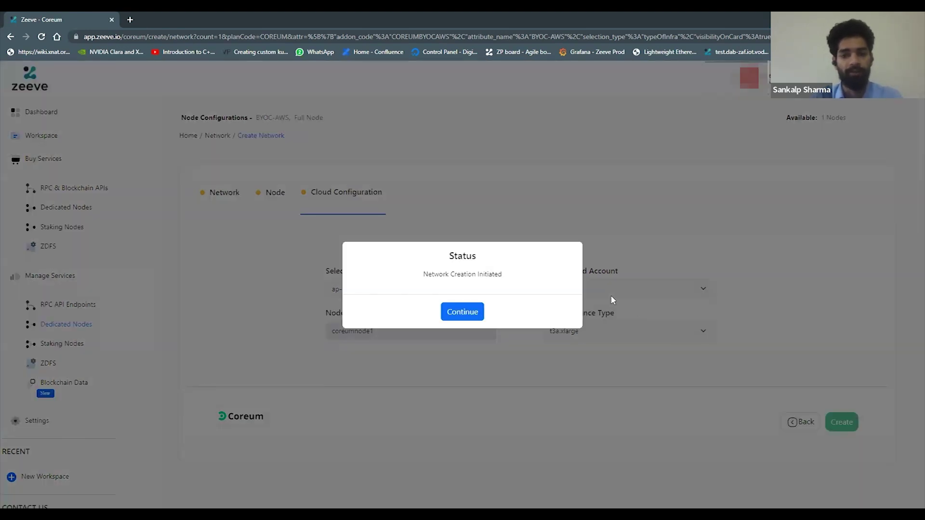
pyautogui.click(463, 312)
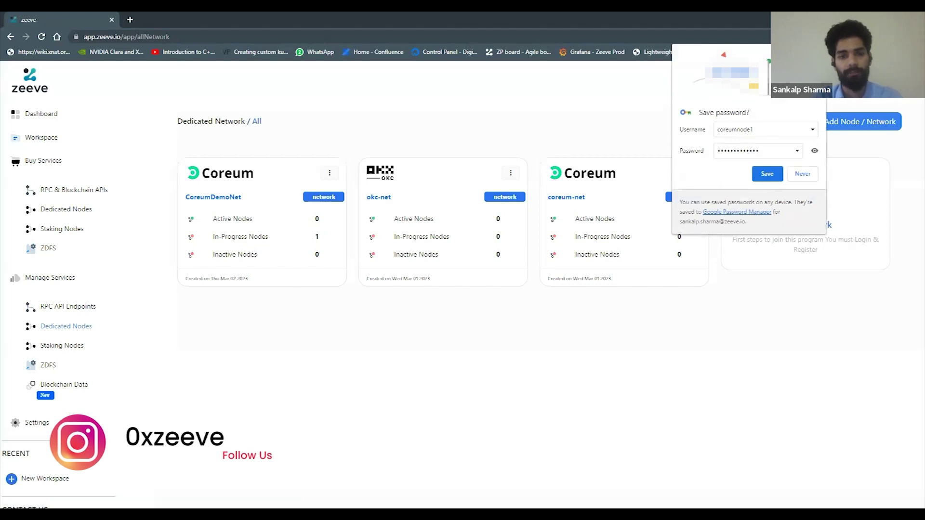
pyautogui.click(194, 293)
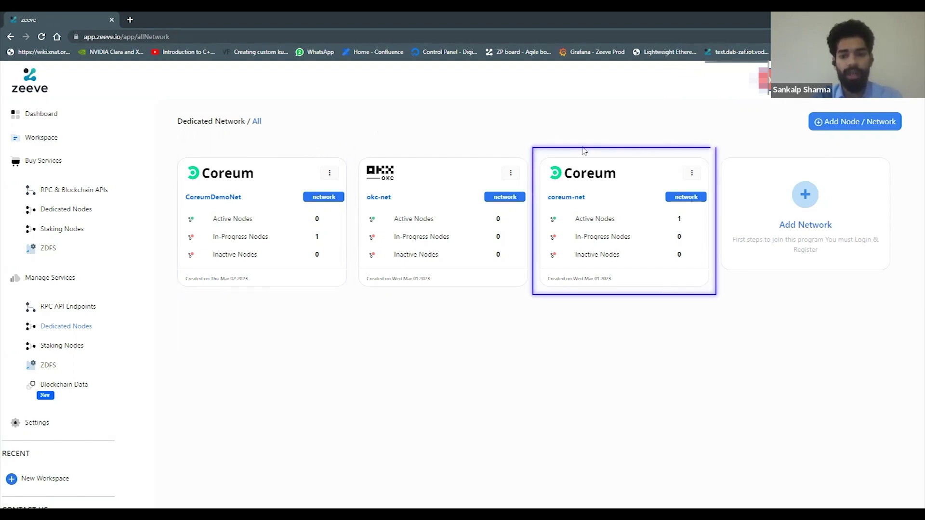
# Step: Open the coreum-net network and examine its node's cloud provider, region, endpoint option and management controls
pyautogui.click(569, 197)
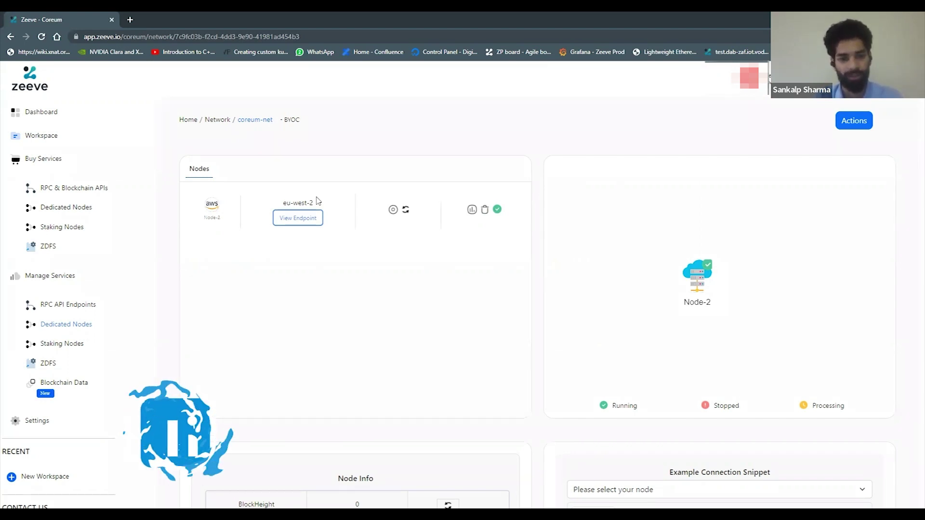
pyautogui.click(257, 120)
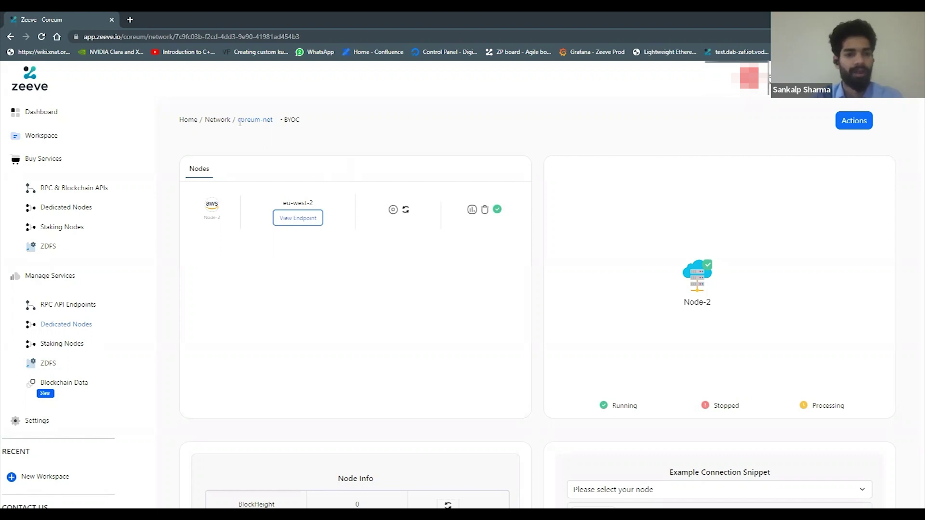
pyautogui.click(255, 120)
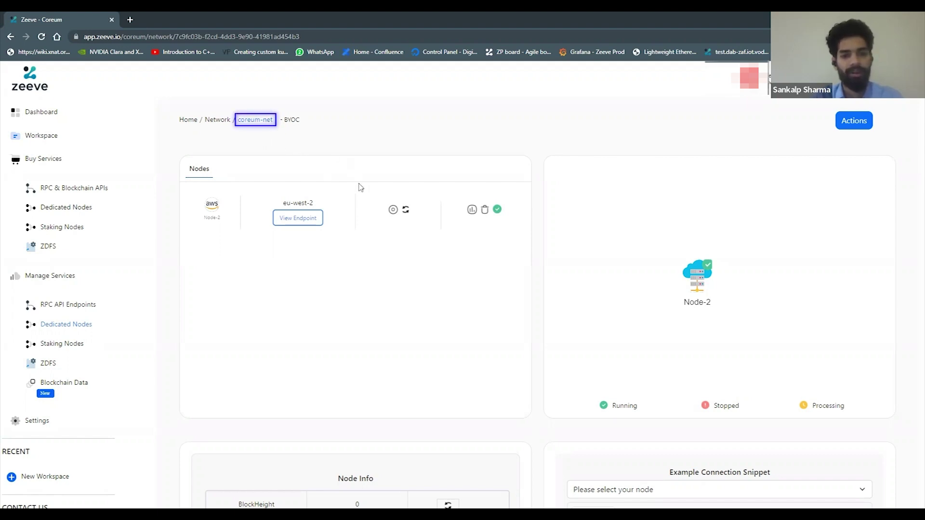
pyautogui.click(211, 215)
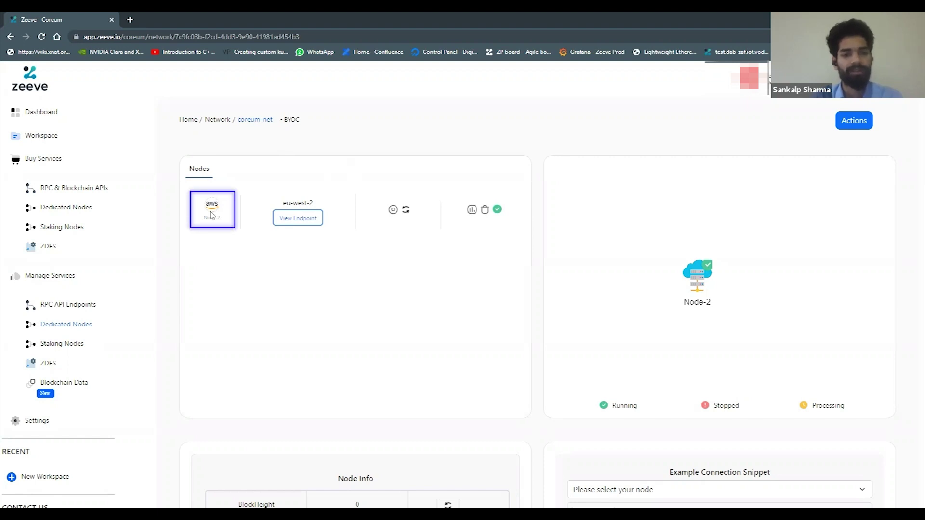
pyautogui.click(318, 204)
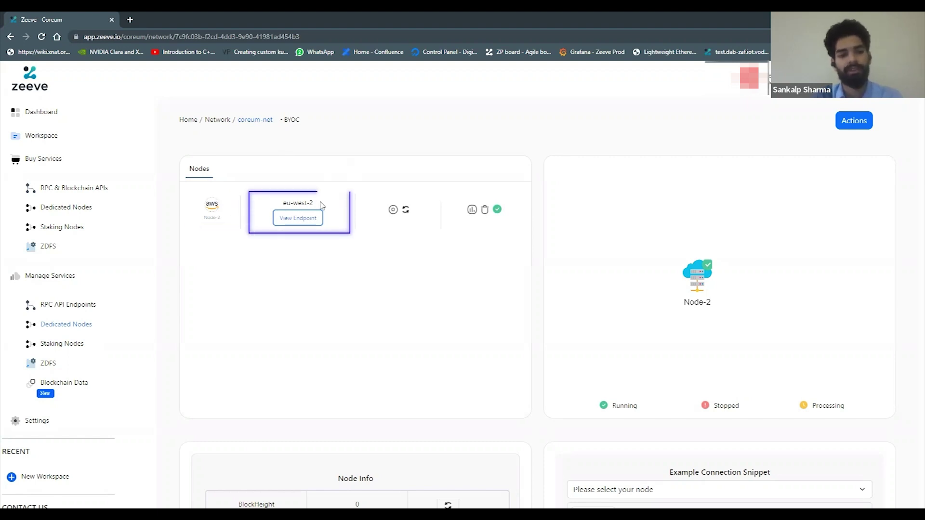
pyautogui.click(296, 223)
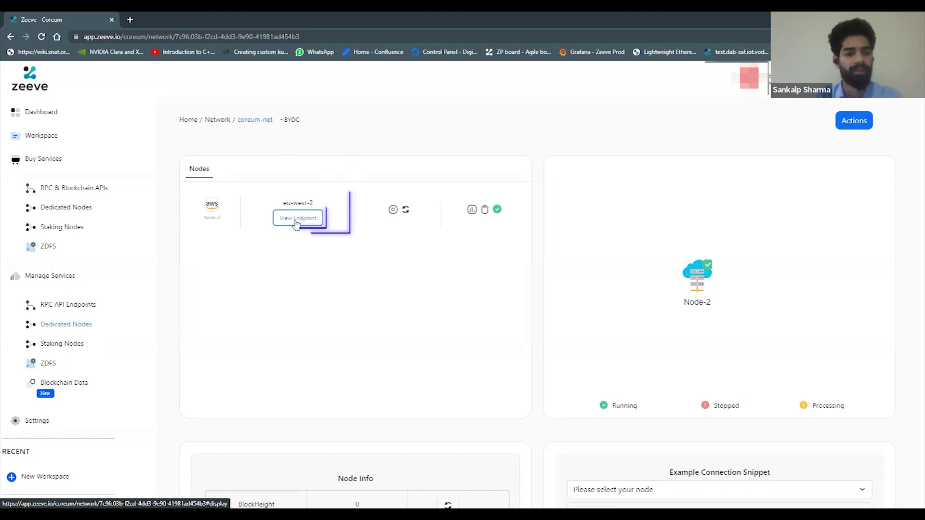
pyautogui.click(393, 213)
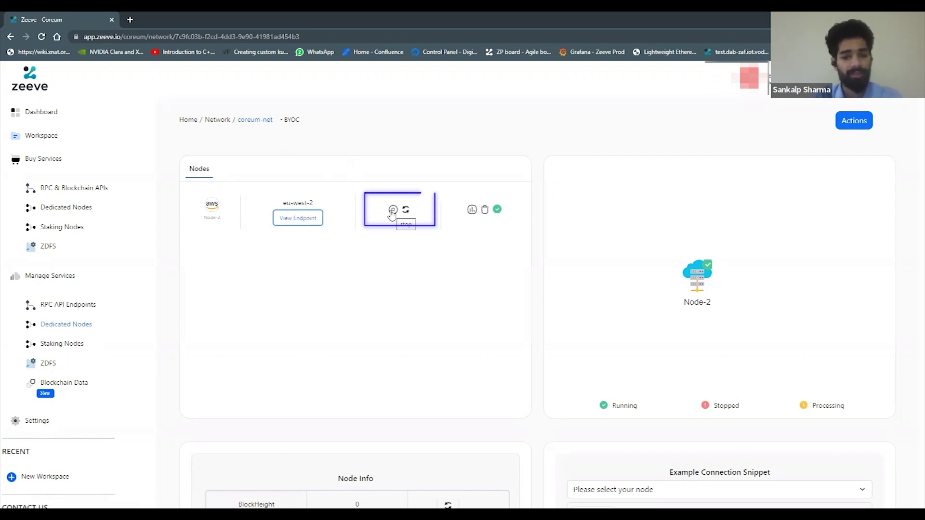
pyautogui.click(472, 215)
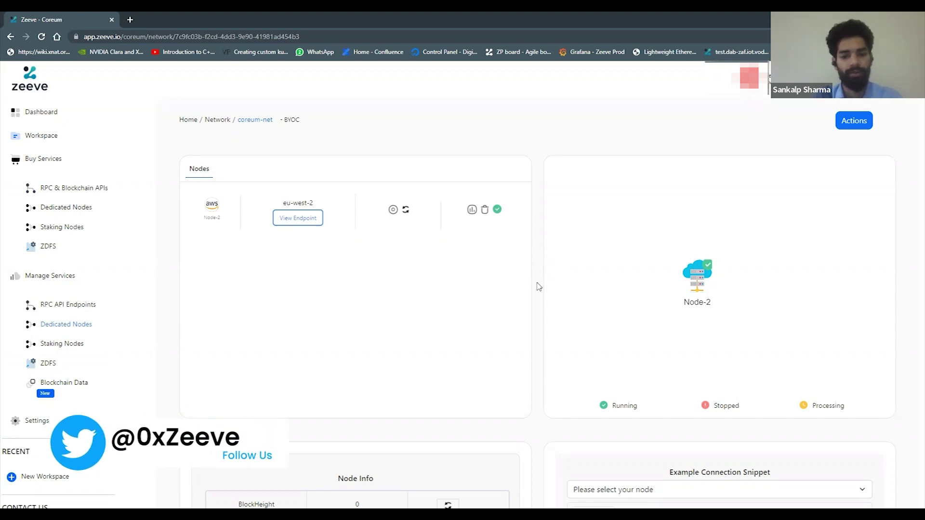
pyautogui.rightClick(538, 286)
# Step: View Node-2's endpoint details and show the example connection snippet for NodeJs
pyautogui.click(292, 218)
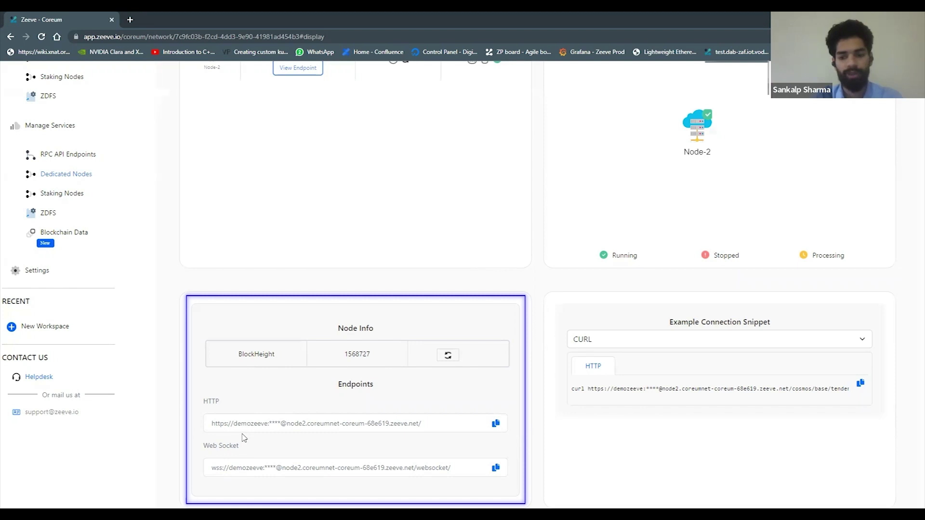
pyautogui.click(655, 347)
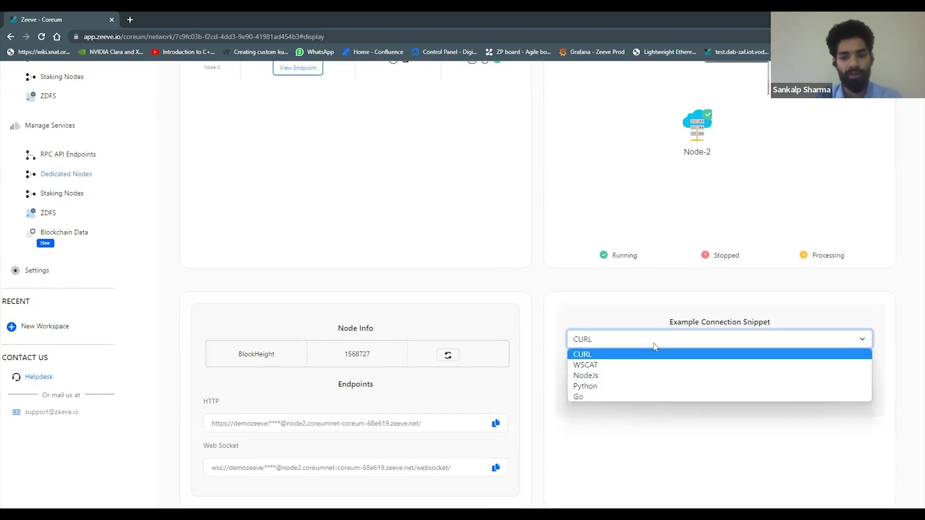
pyautogui.click(634, 376)
pyautogui.scroll(-1, 641, 409)
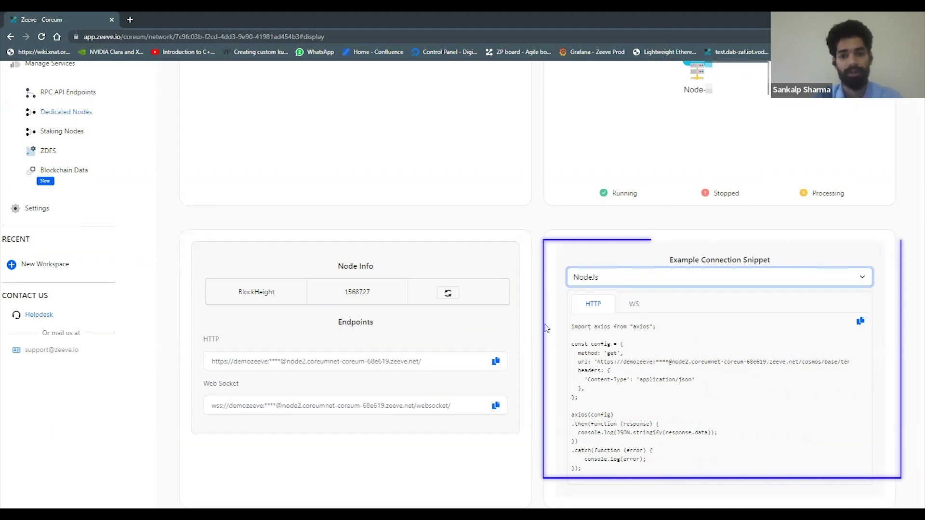
# Step: Review the network-level actions available for coreum-net without running any of them
pyautogui.scroll(3, 546, 328)
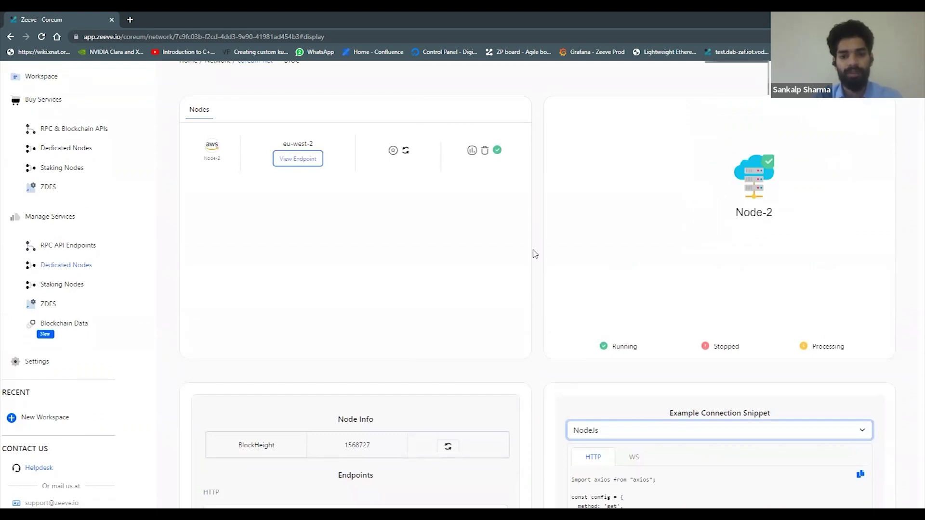
pyautogui.scroll(2, 535, 254)
pyautogui.click(866, 122)
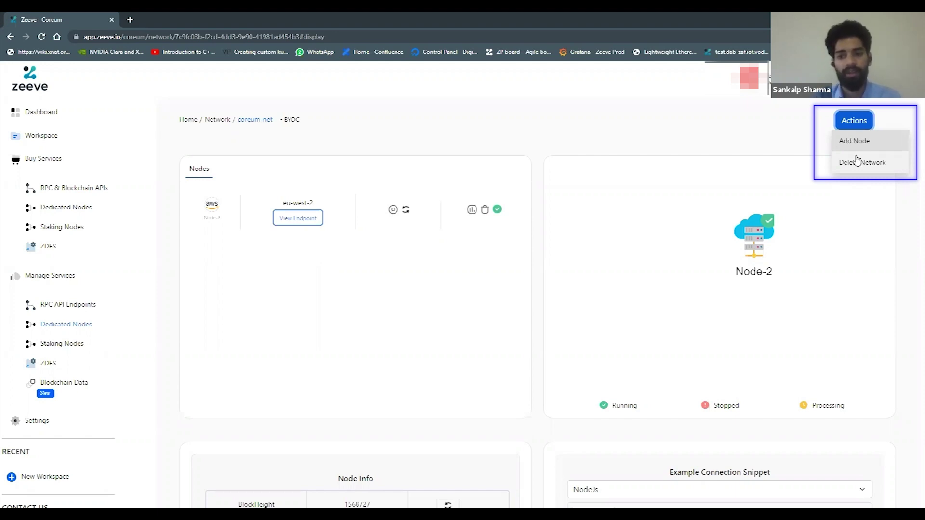
pyautogui.click(795, 112)
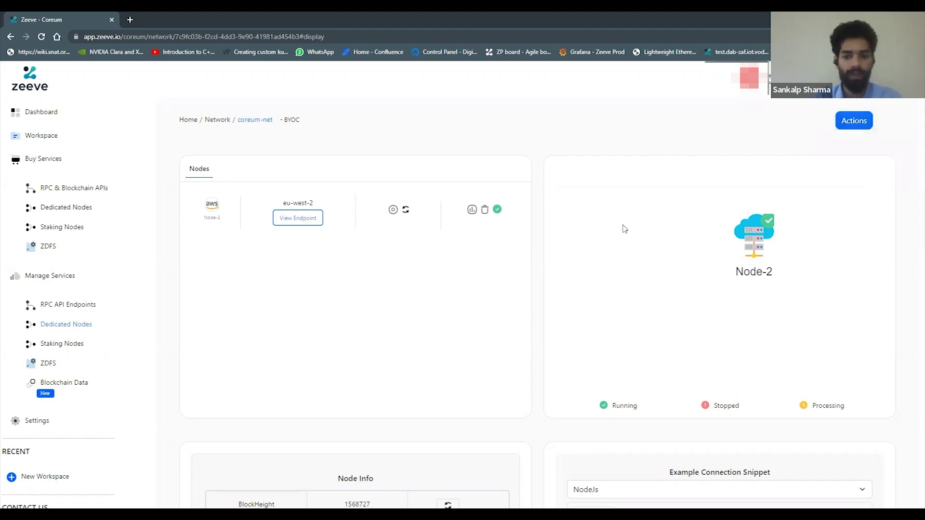
# Step: Open the Node analytics dashboard for Node-2 and expand its dashboard information
pyautogui.scroll(-1, 757, 126)
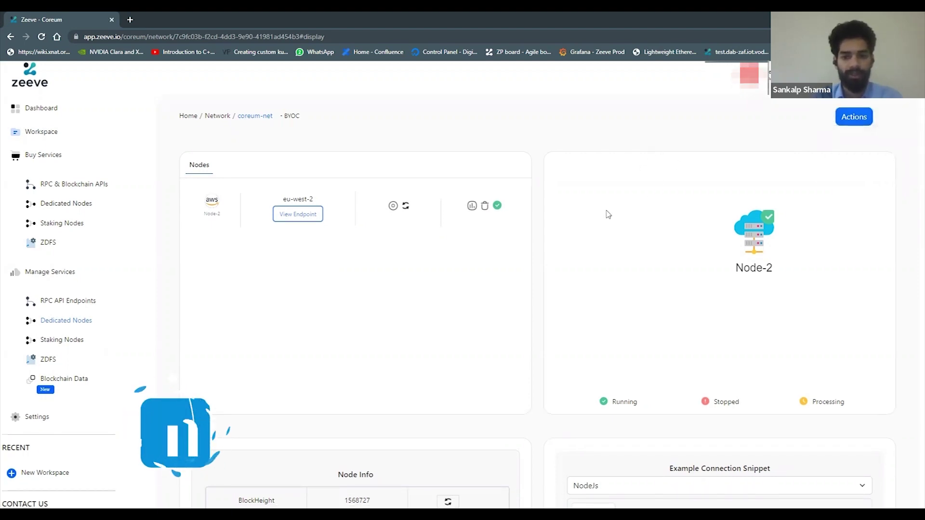
pyautogui.scroll(-2, 533, 303)
pyautogui.scroll(-2, 534, 305)
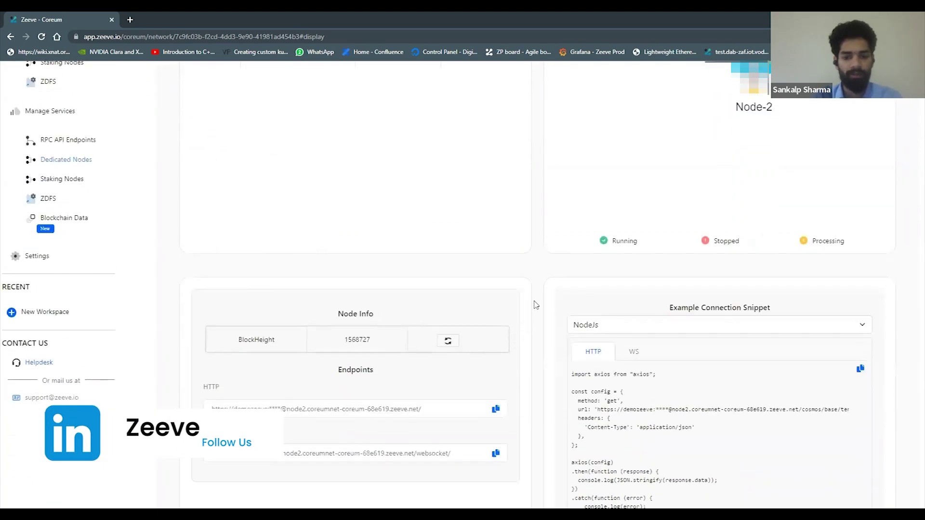
pyautogui.scroll(4, 533, 305)
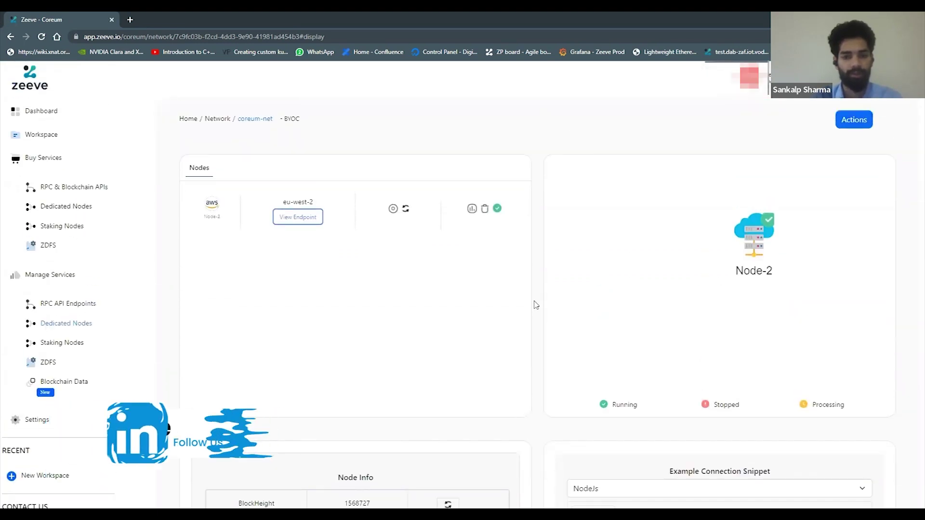
pyautogui.click(472, 217)
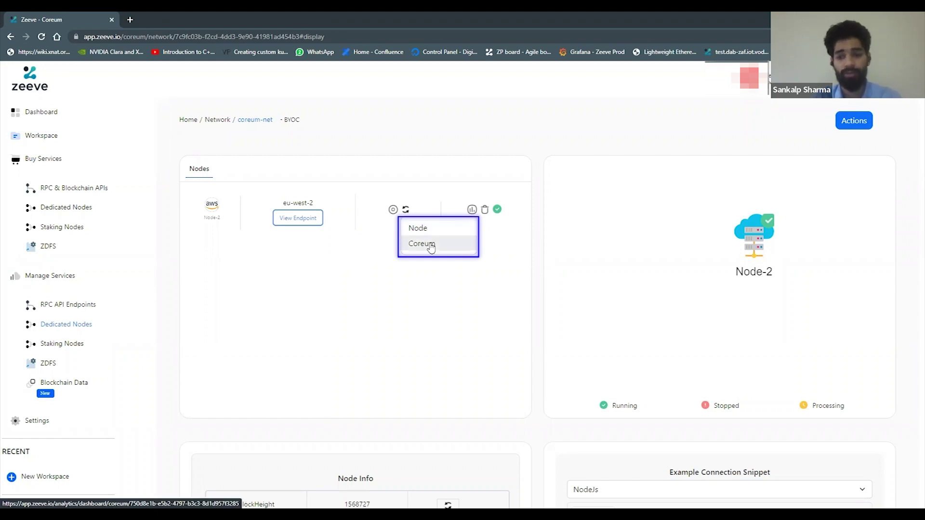
pyautogui.click(431, 244)
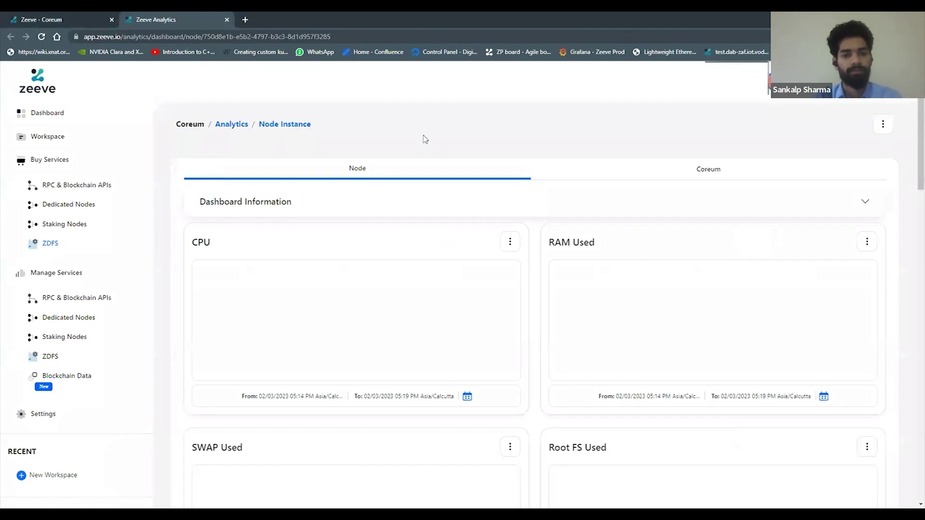
pyautogui.click(495, 203)
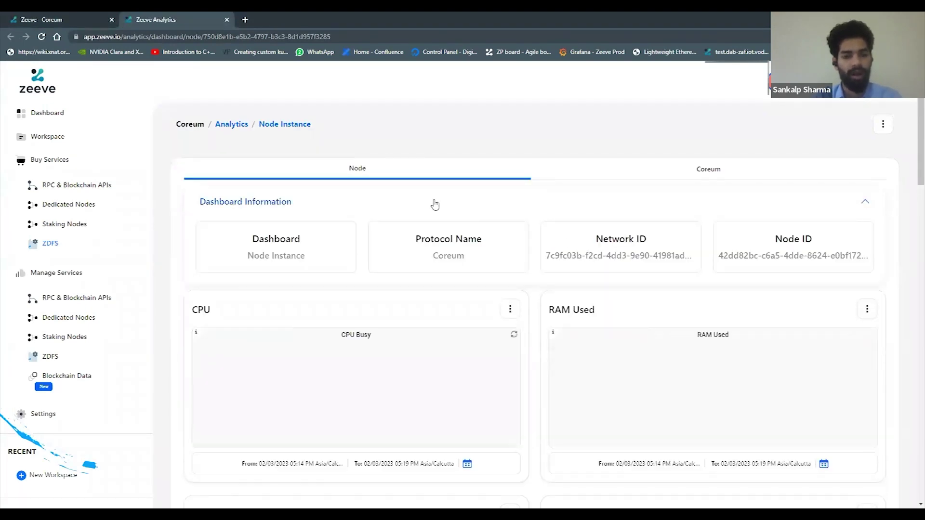
# Step: Examine the node's analytics, covering CPU, RAM, swap, root filesystem, memory stack, network traffic, disk space and uptime
pyautogui.scroll(-1, 435, 203)
pyautogui.scroll(-1, 435, 202)
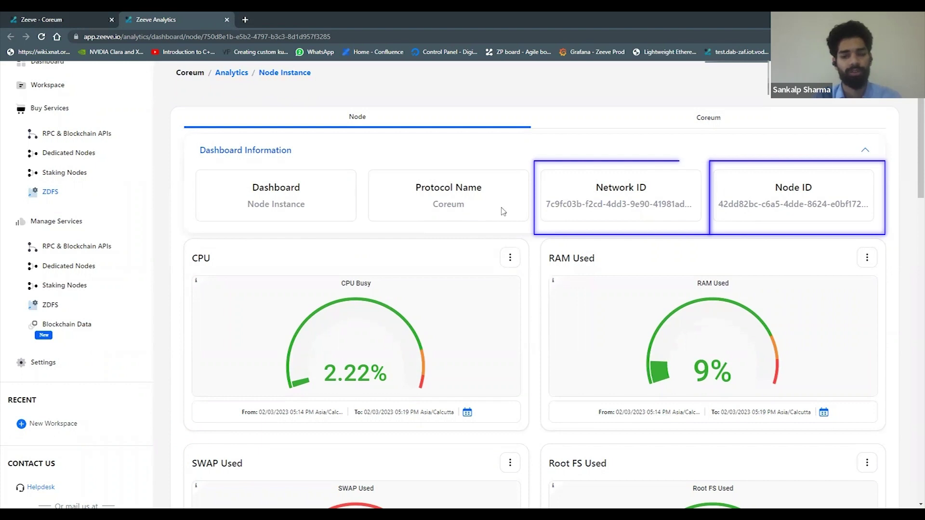
pyautogui.scroll(-1, 179, 251)
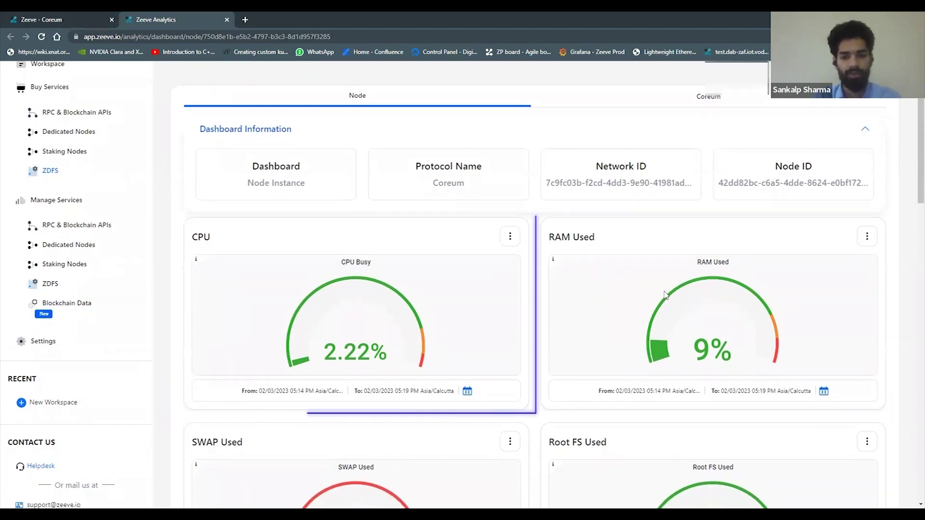
pyautogui.scroll(-3, 581, 333)
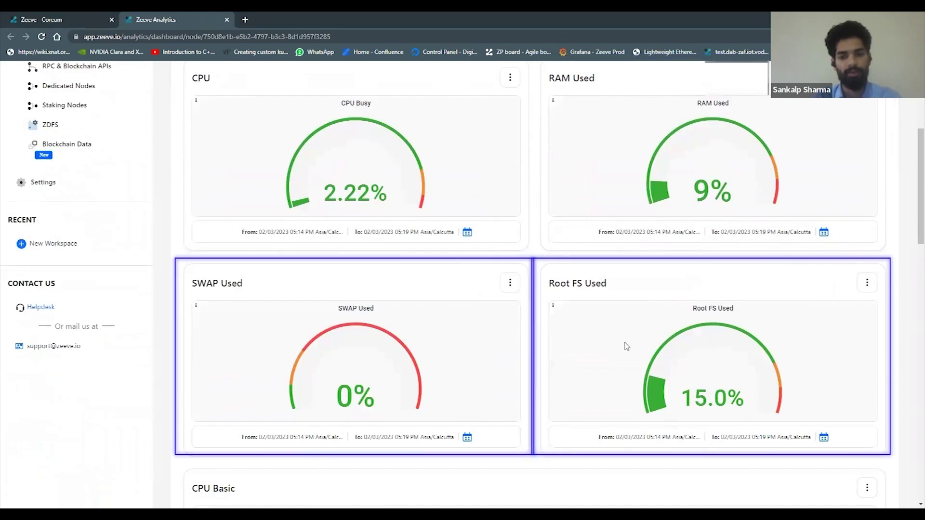
pyautogui.scroll(-3, 627, 347)
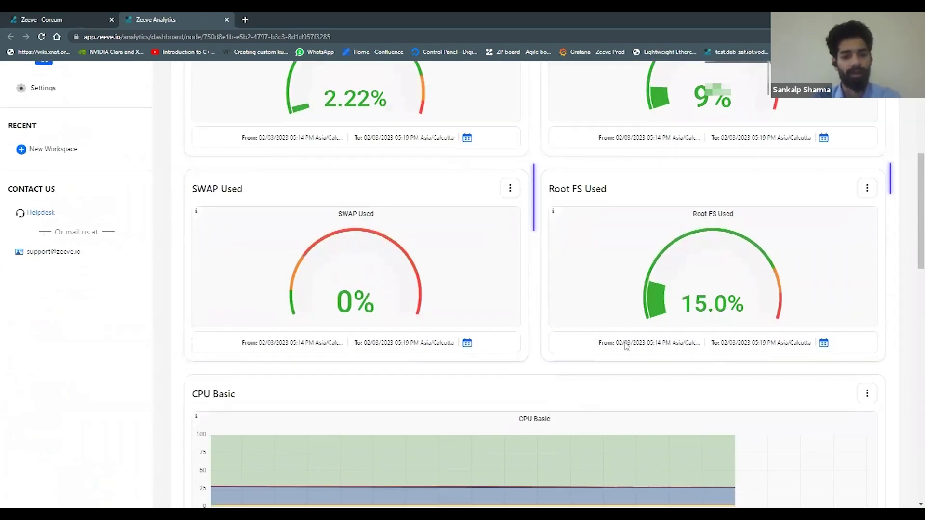
pyautogui.scroll(-5, 626, 346)
pyautogui.scroll(-5, 627, 347)
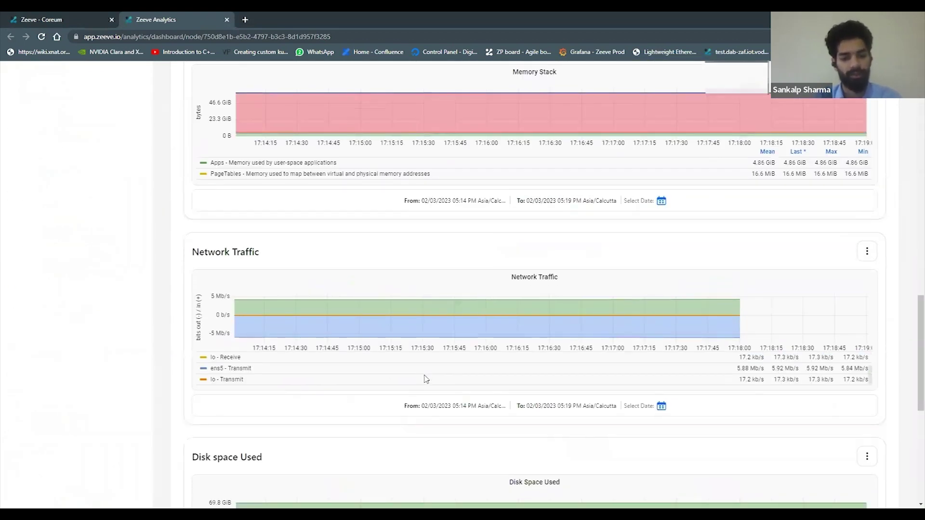
pyautogui.scroll(-7, 430, 394)
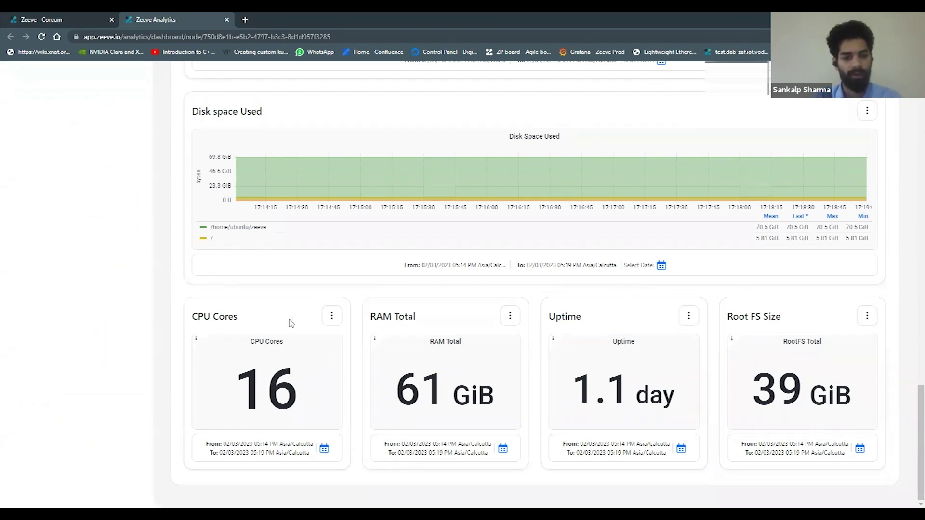
pyautogui.scroll(15, 177, 291)
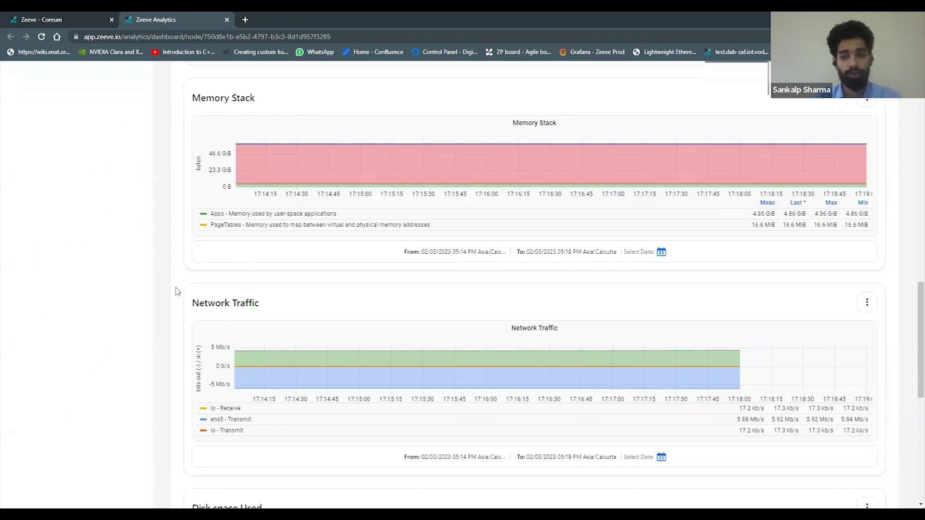
pyautogui.scroll(8, 177, 291)
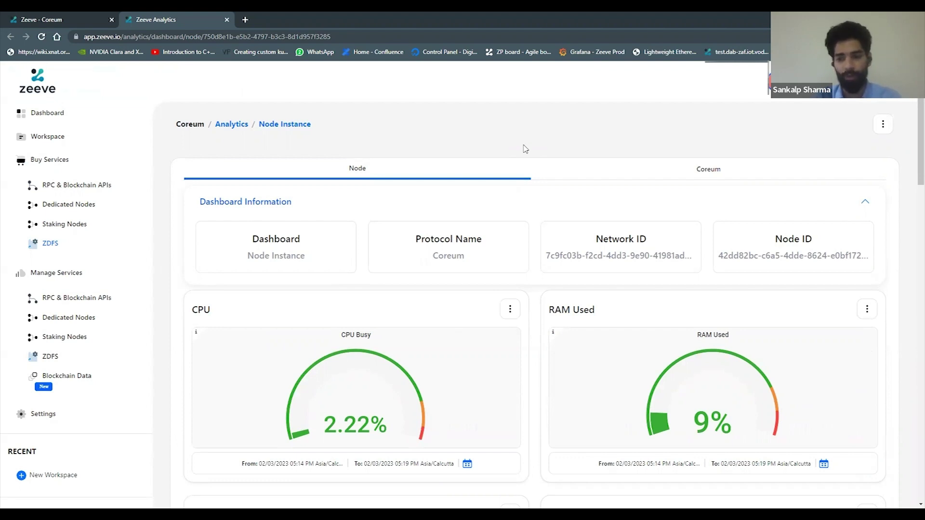
# Step: Open the Coreum protocol analytics for the node and review block height, total transactions, average block time, bonded tokens, validators and voting power
pyautogui.click(357, 169)
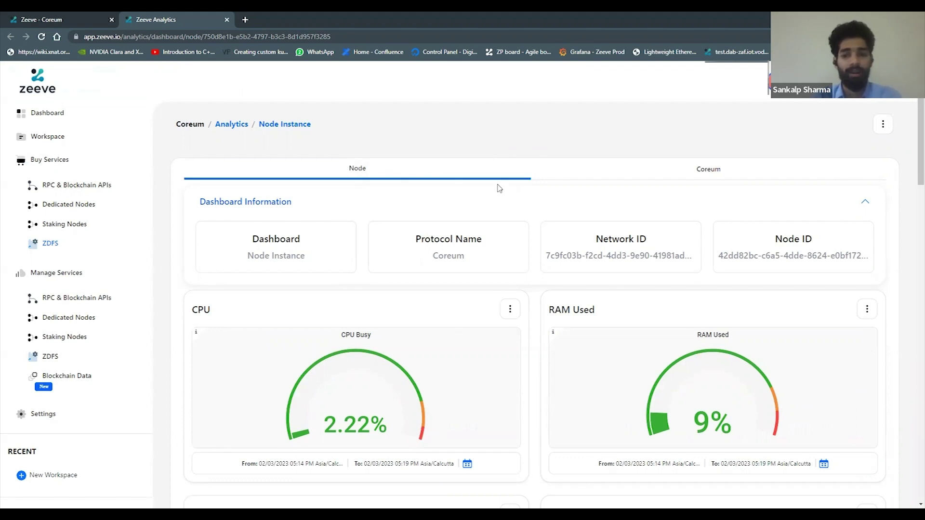
pyautogui.click(714, 173)
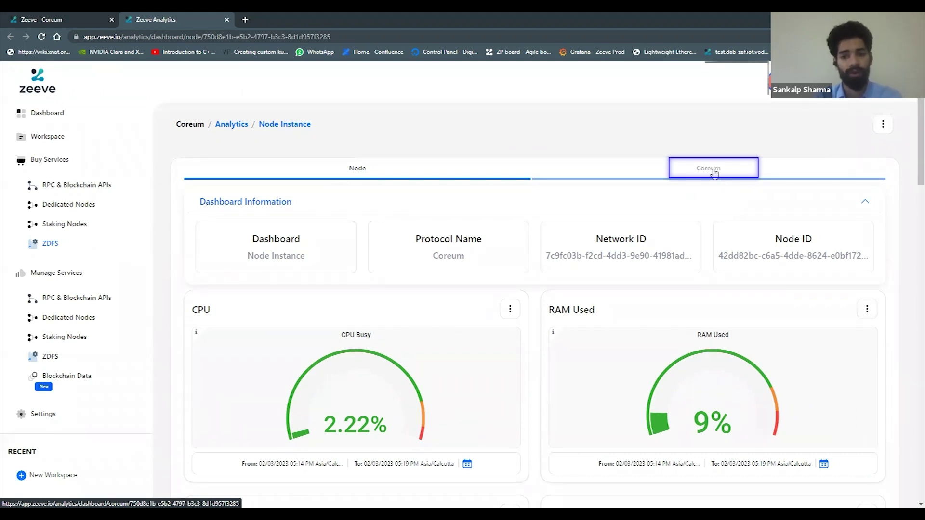
pyautogui.click(715, 173)
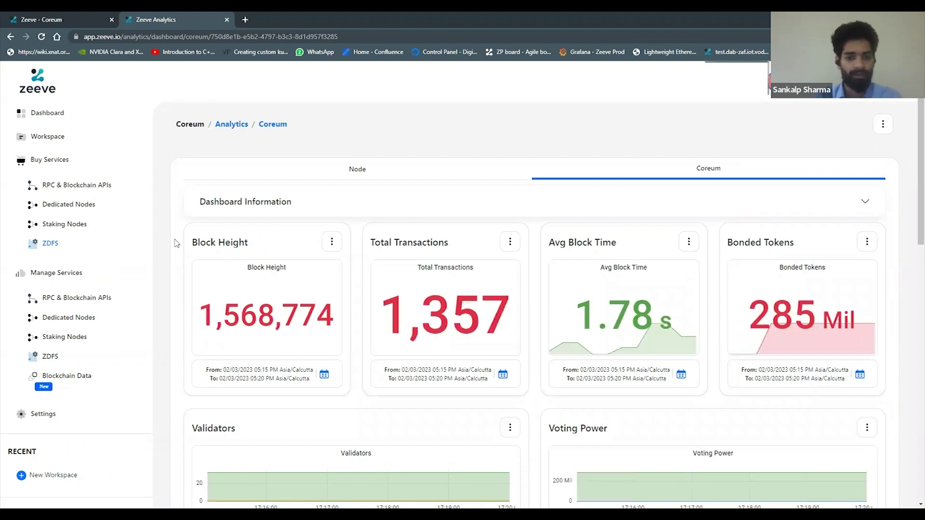
pyautogui.scroll(-1, 176, 242)
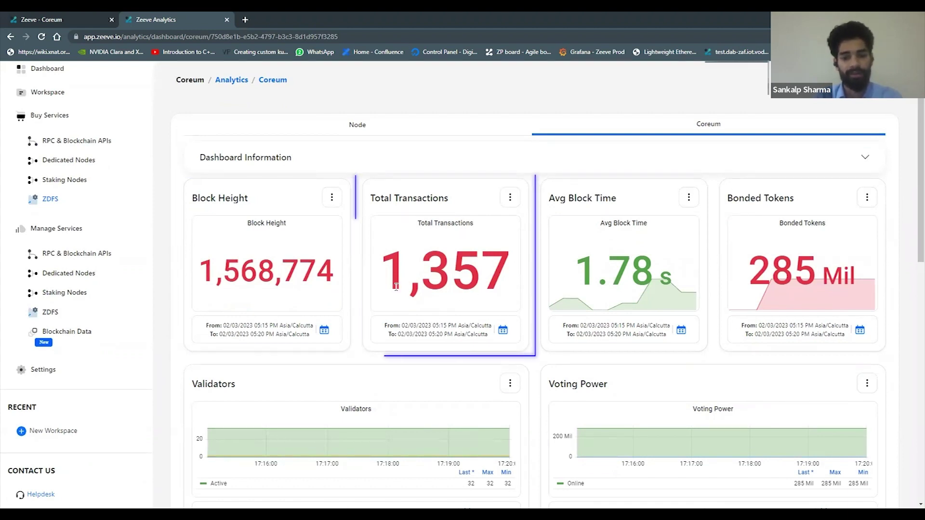
pyautogui.scroll(-1, 539, 317)
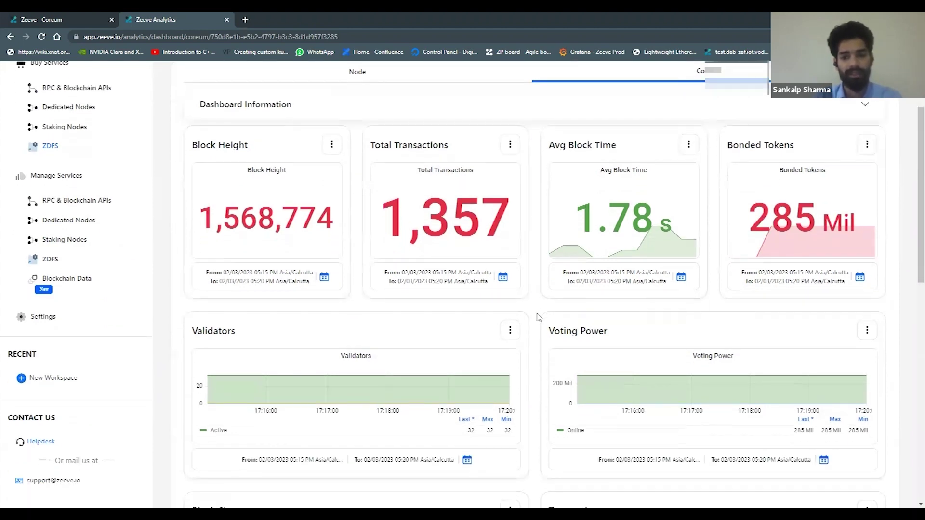
pyautogui.scroll(-1, 539, 317)
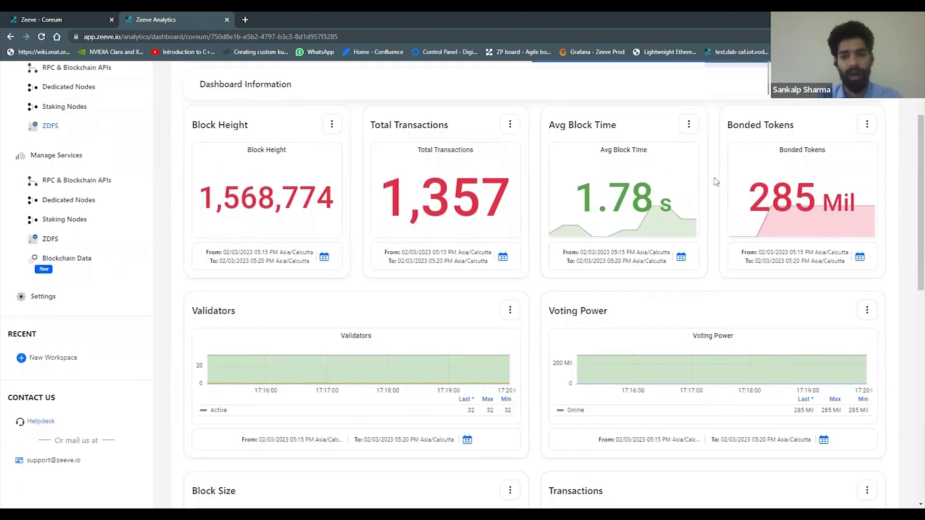
pyautogui.scroll(-1, 526, 296)
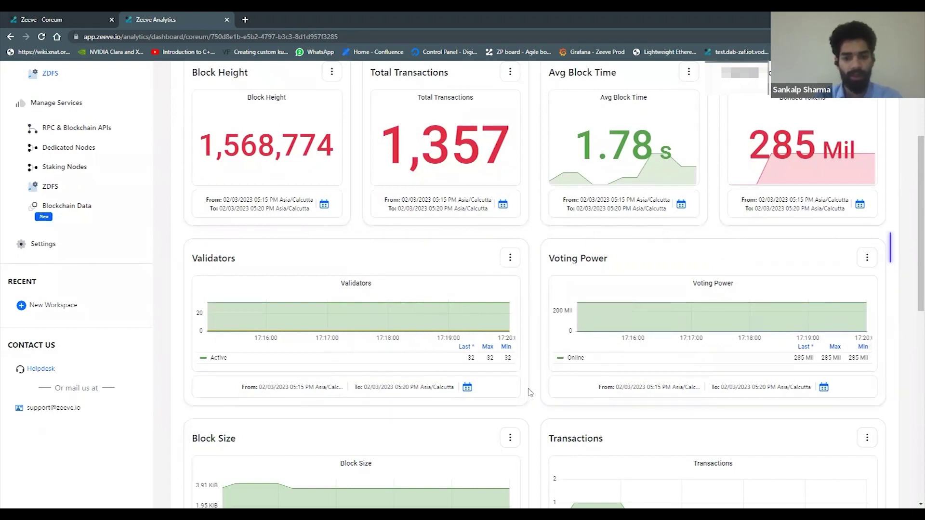
# Step: Examine the Coreum charts for block size, transactions, connected peers, unconfirmed and failed transactions, recheck times, and total network input and output
pyautogui.scroll(-2, 530, 392)
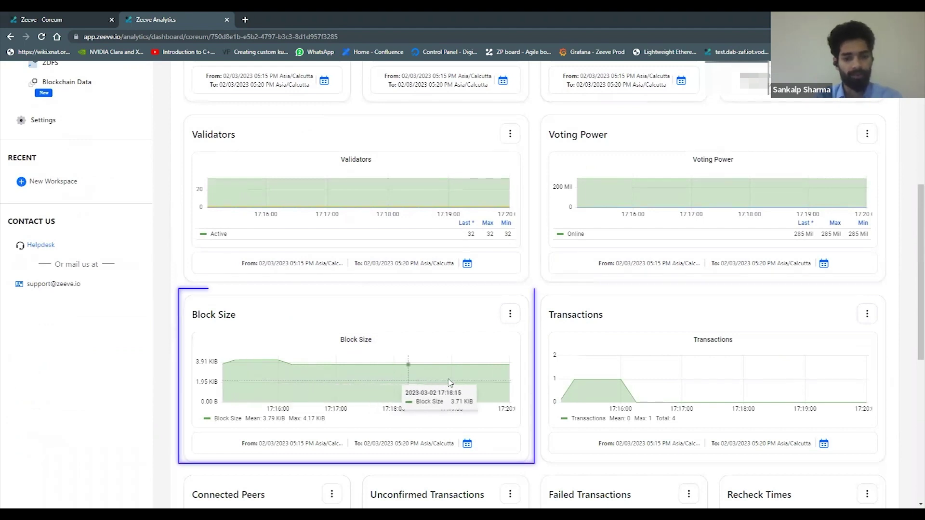
pyautogui.scroll(-1, 538, 385)
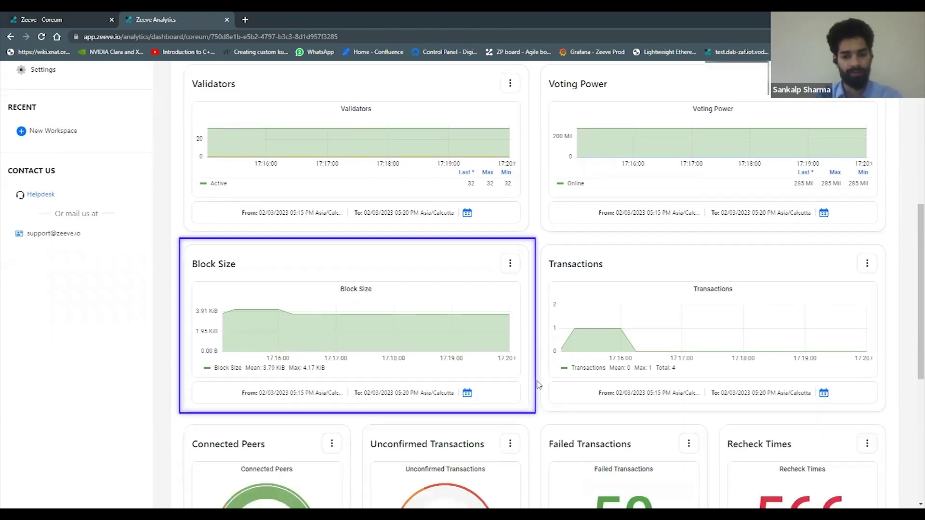
pyautogui.scroll(-1, 539, 384)
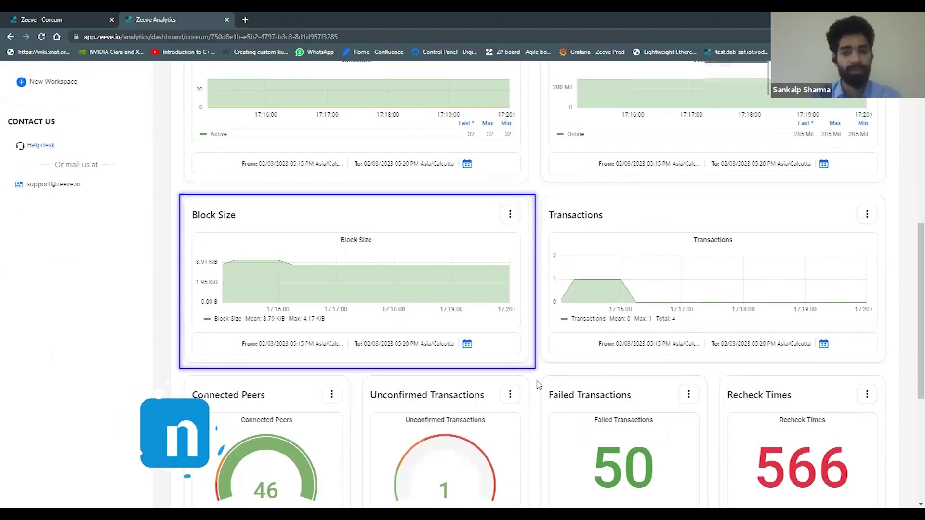
pyautogui.scroll(-1, 539, 384)
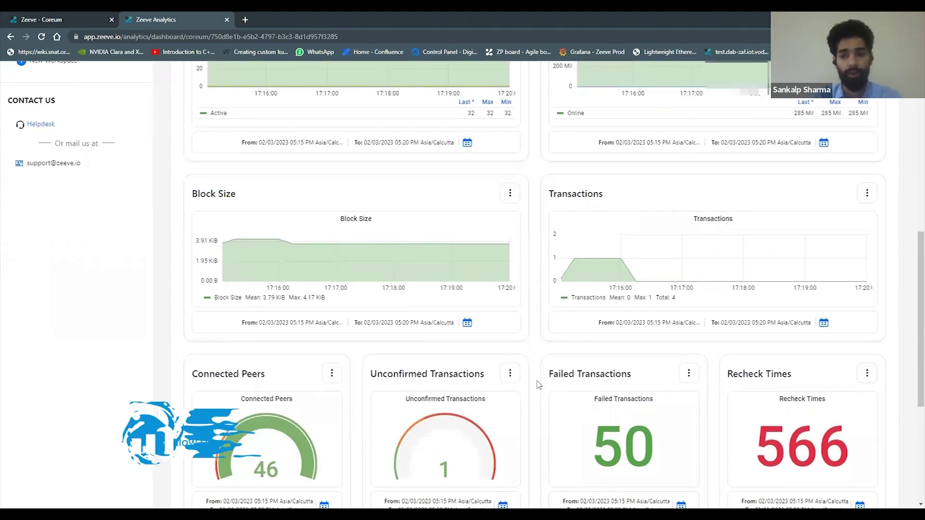
pyautogui.scroll(-1, 538, 384)
pyautogui.scroll(-2, 537, 383)
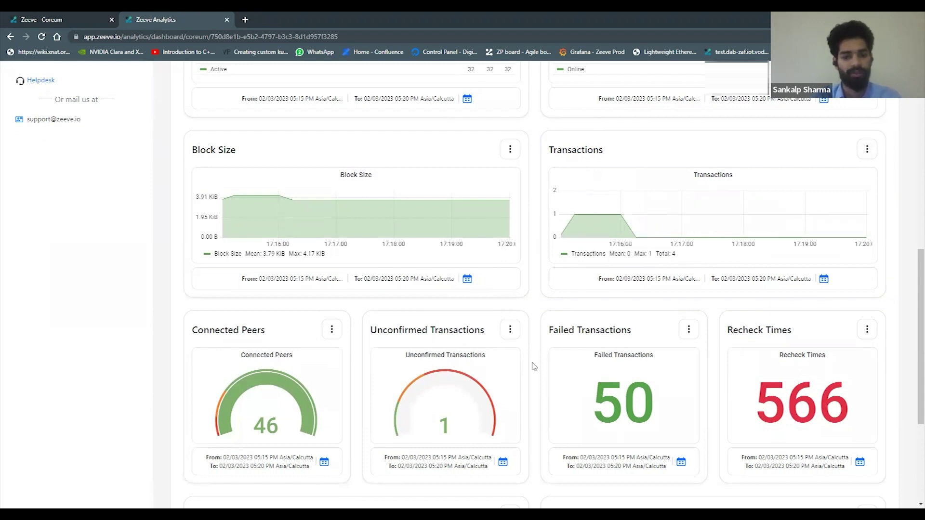
pyautogui.scroll(-1, 533, 367)
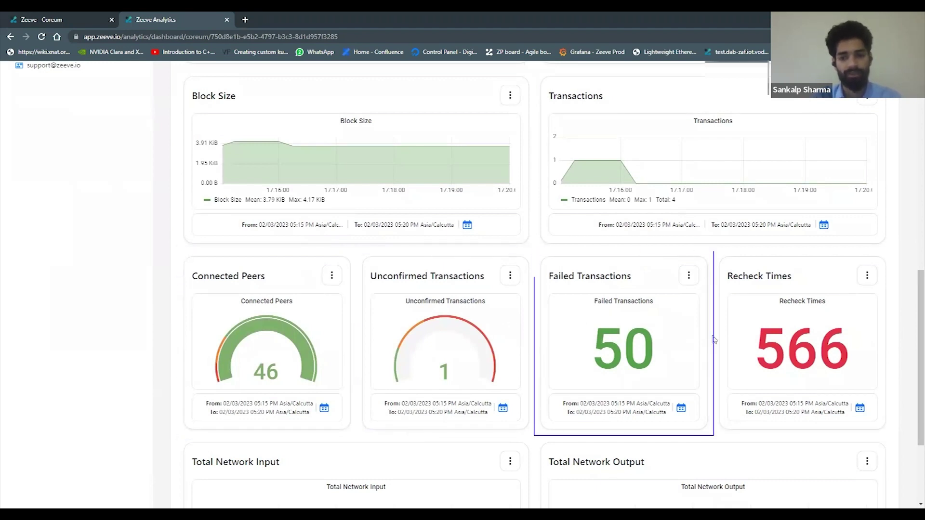
pyautogui.scroll(-1, 709, 375)
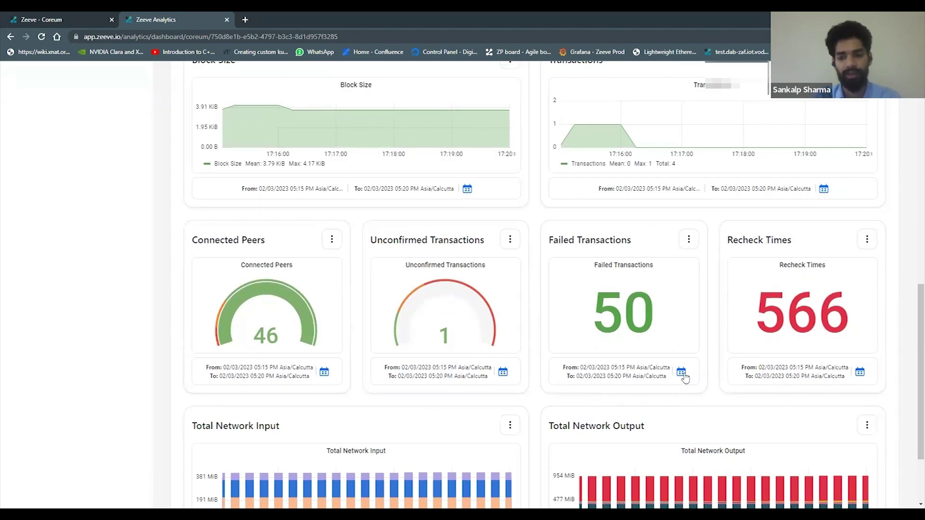
pyautogui.scroll(-3, 732, 357)
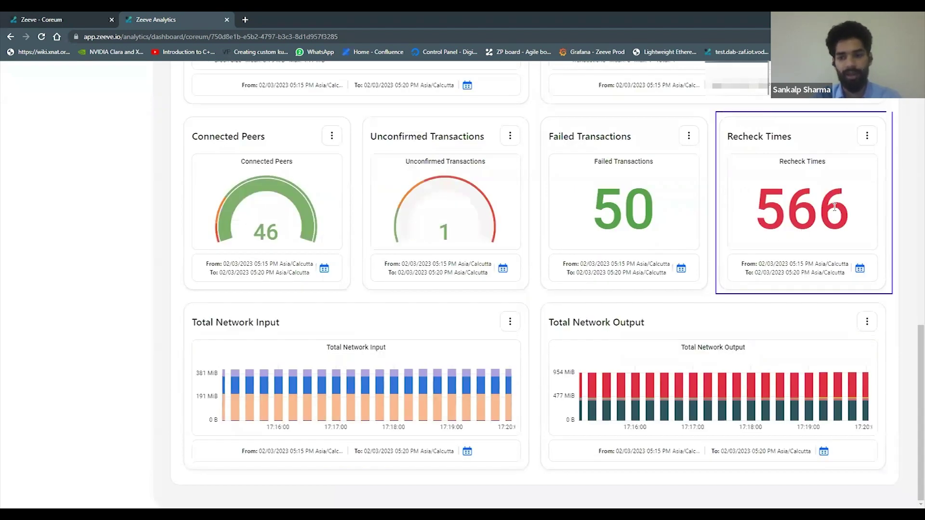
# Step: Show the date and time range picker for Failed Transactions and close it without changing the range
pyautogui.moveTo(761, 192)
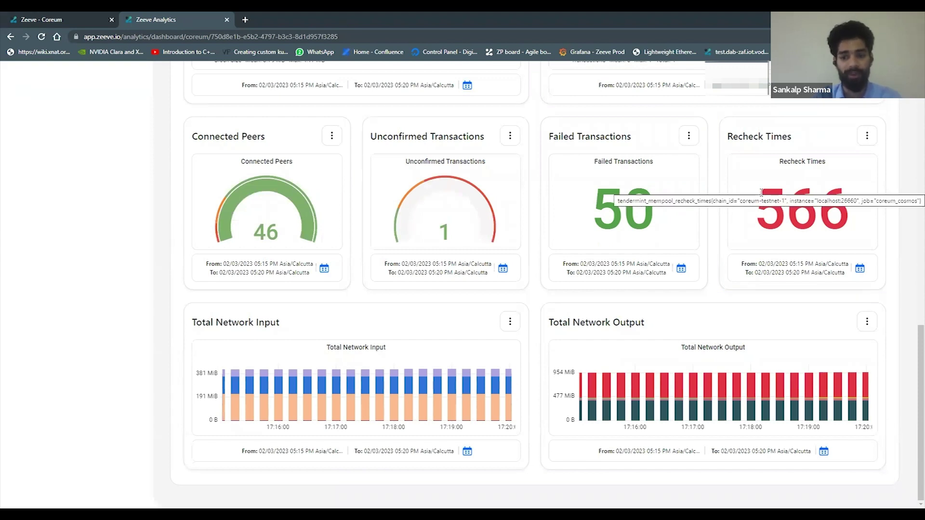
pyautogui.click(681, 269)
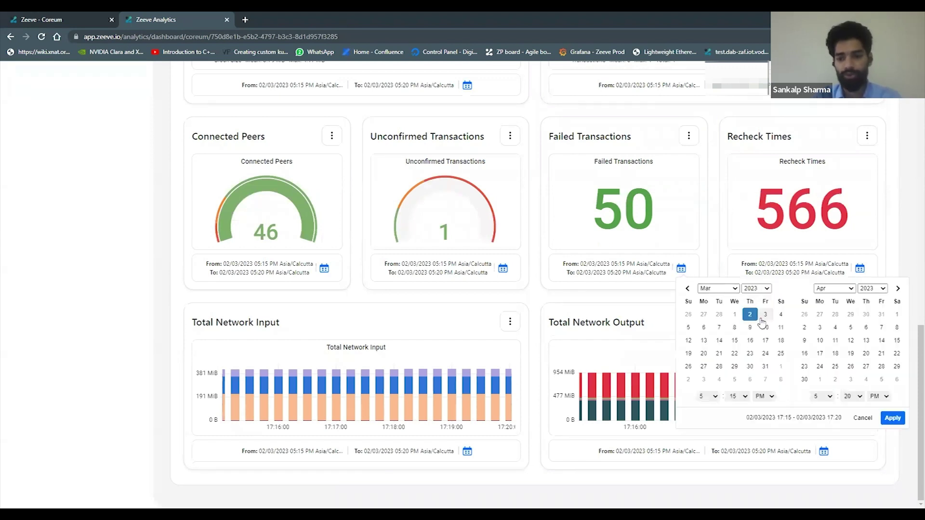
pyautogui.click(715, 232)
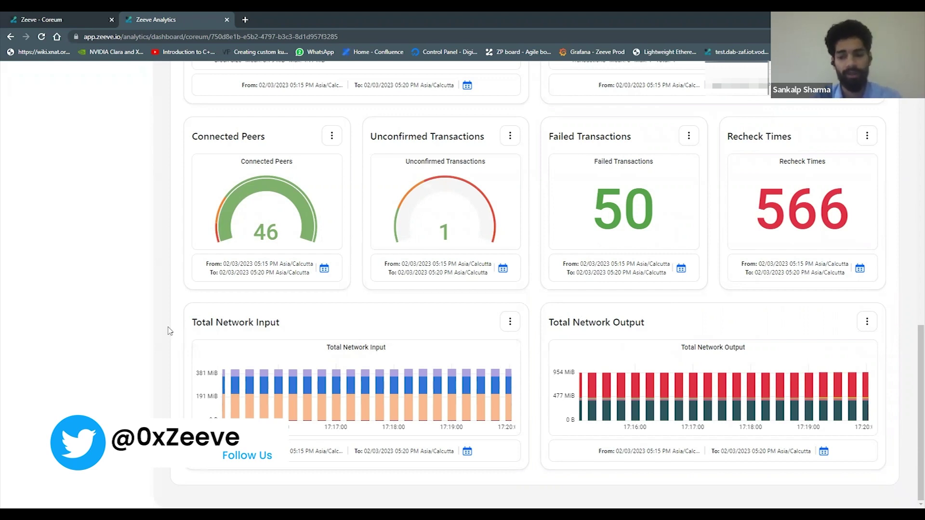
# Step: Go through the whole Coreum analytics dashboard once more, from block height to the network input and output charts
pyautogui.scroll(3, 169, 331)
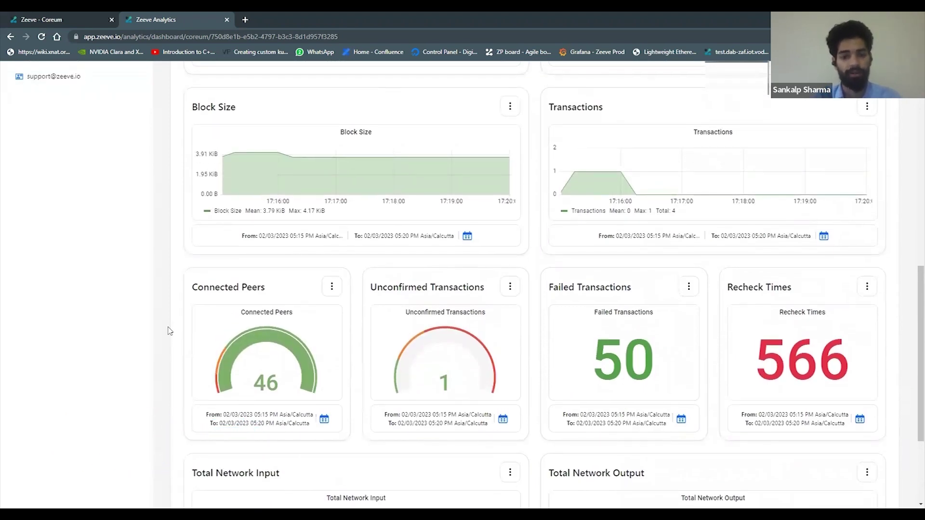
pyautogui.scroll(3, 169, 331)
pyautogui.scroll(7, 168, 331)
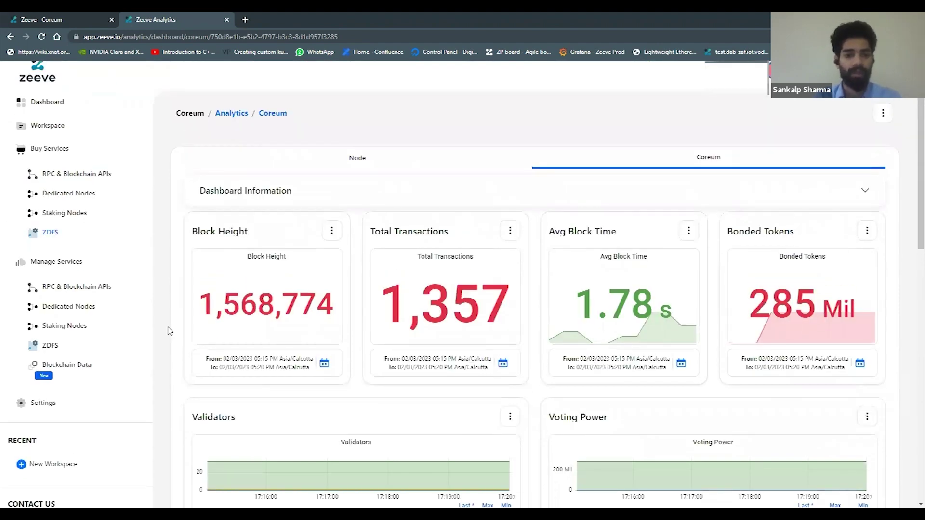
pyautogui.scroll(1, 169, 331)
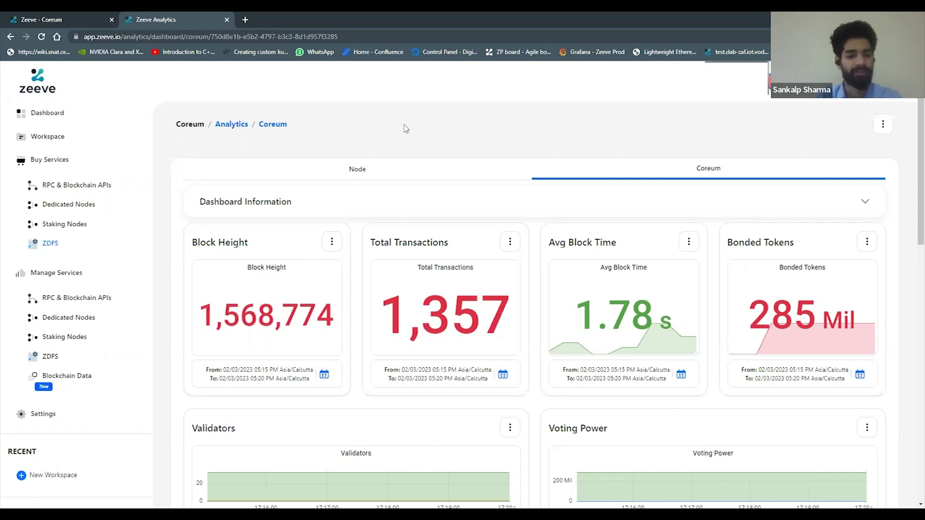
pyautogui.scroll(-8, 269, 296)
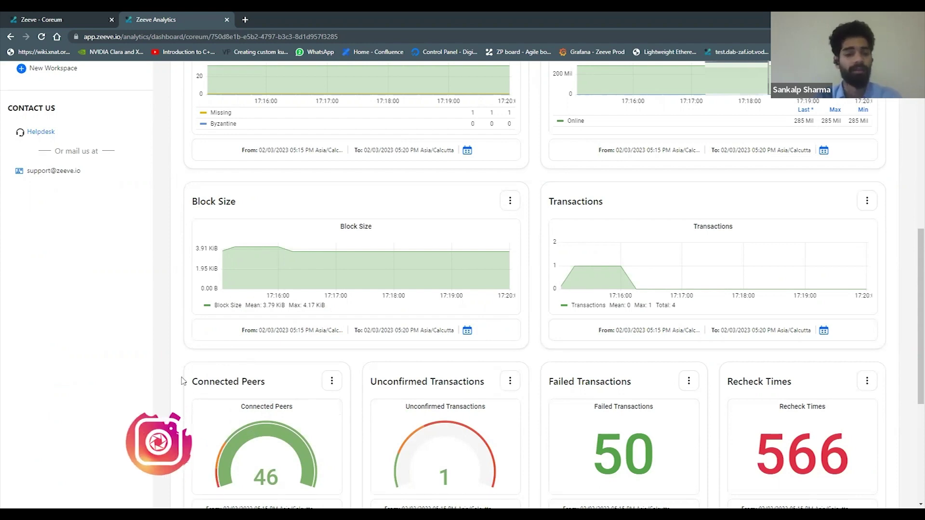
pyautogui.scroll(-1, 174, 372)
pyautogui.scroll(-2, 175, 372)
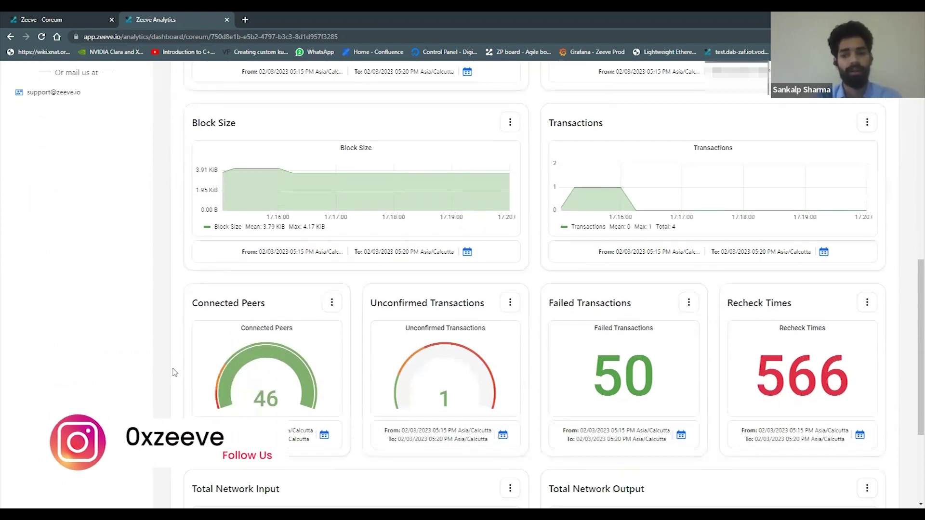
pyautogui.scroll(-2, 174, 372)
pyautogui.scroll(1, 175, 372)
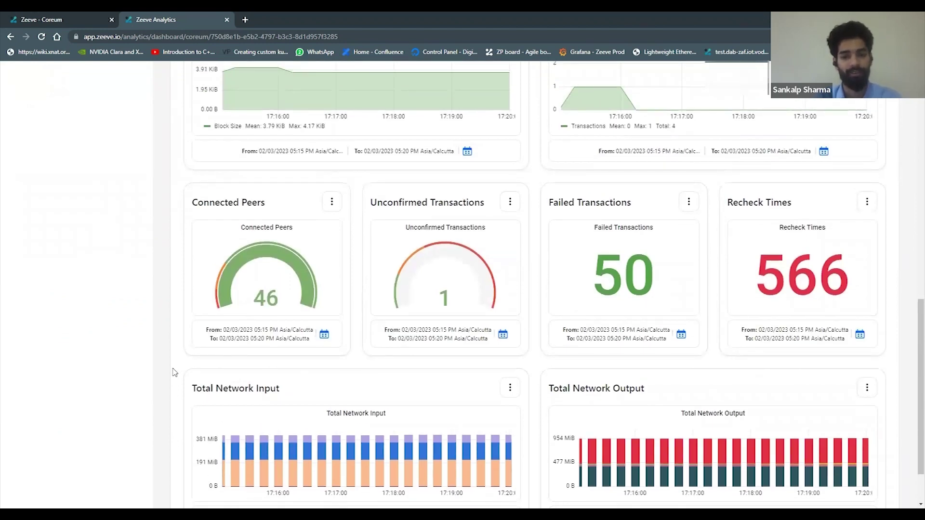
pyautogui.scroll(-1, 175, 373)
pyautogui.scroll(4, 174, 373)
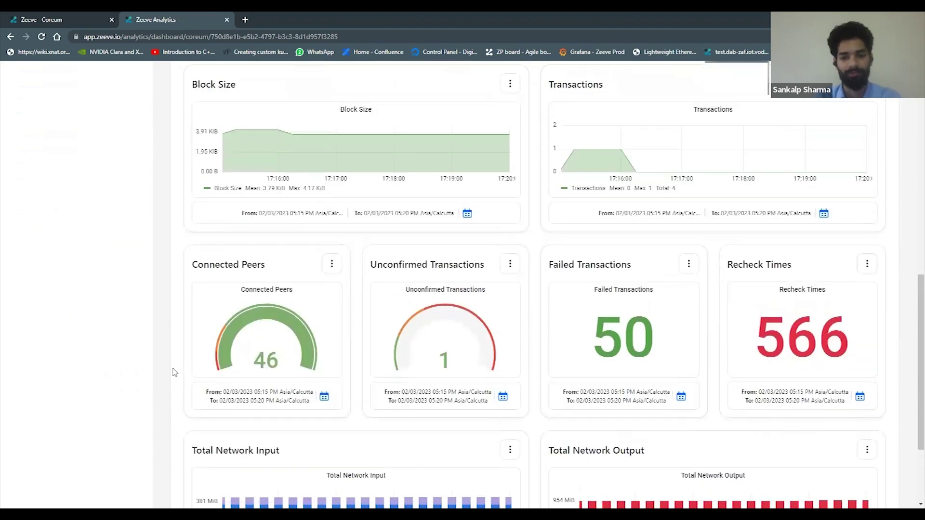
pyautogui.scroll(2, 174, 373)
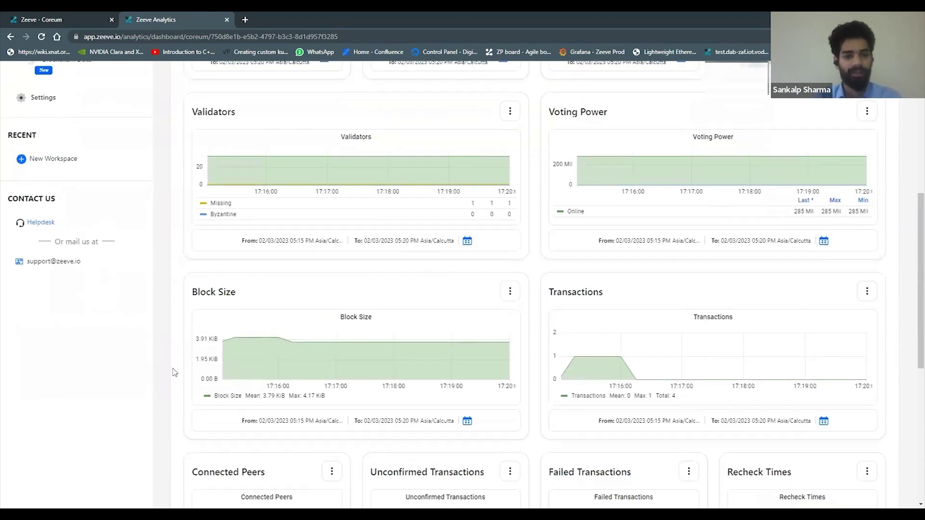
pyautogui.scroll(4, 174, 373)
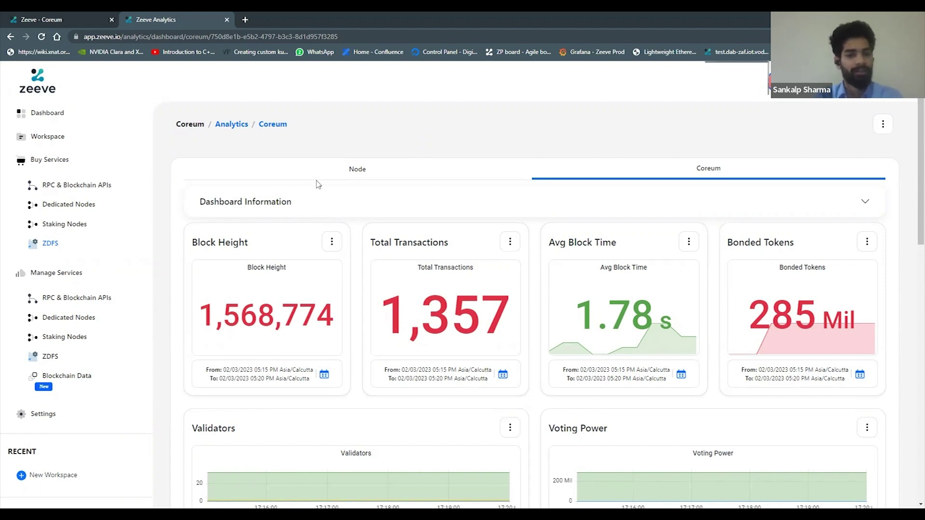
# Step: Return to the coreum-net network page and look over its nodes, node info and connection snippet sections
pyautogui.click(190, 128)
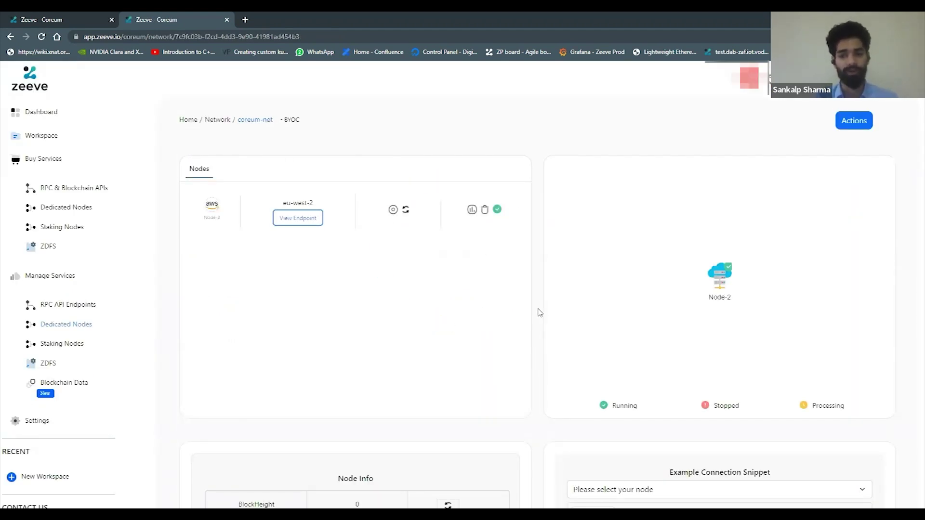
pyautogui.scroll(-3, 540, 313)
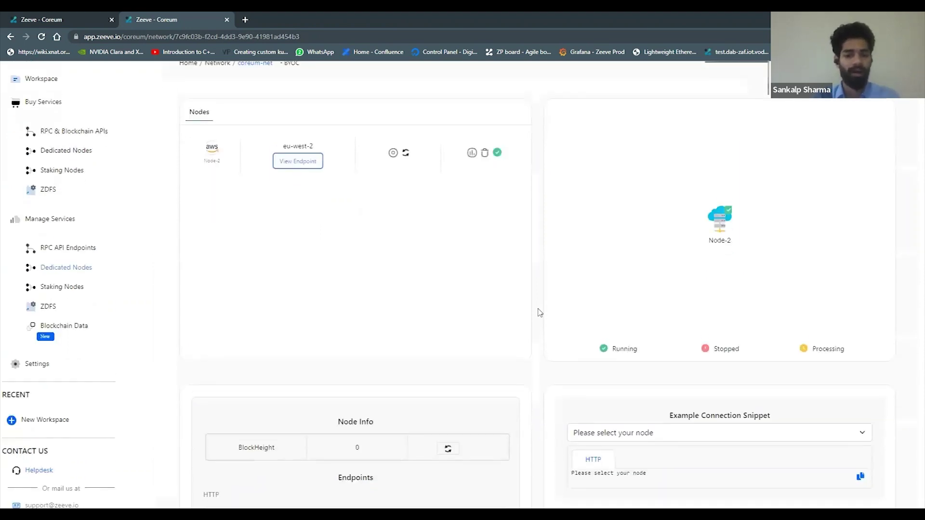
pyautogui.scroll(3, 539, 313)
pyautogui.scroll(1, 540, 313)
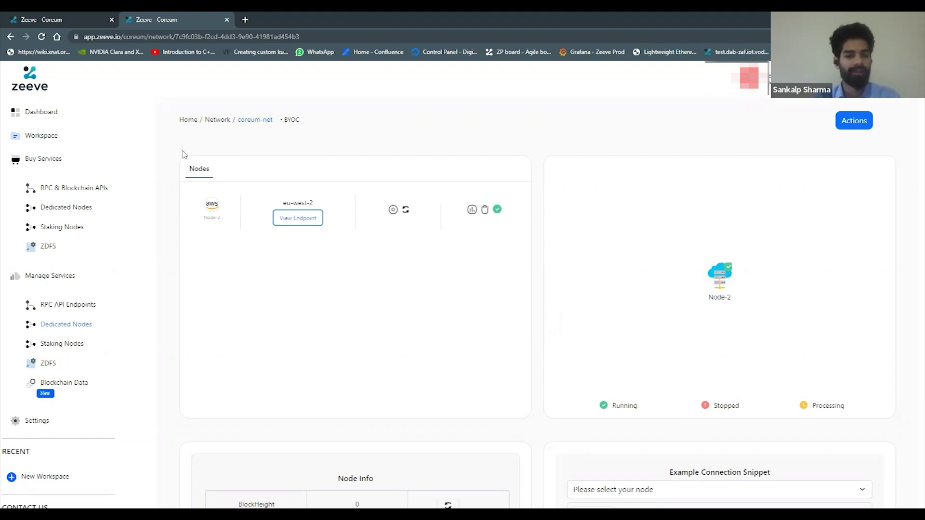
# Step: Open the managed staking nodes and view the subscriptions available for adding a network
pyautogui.click(77, 345)
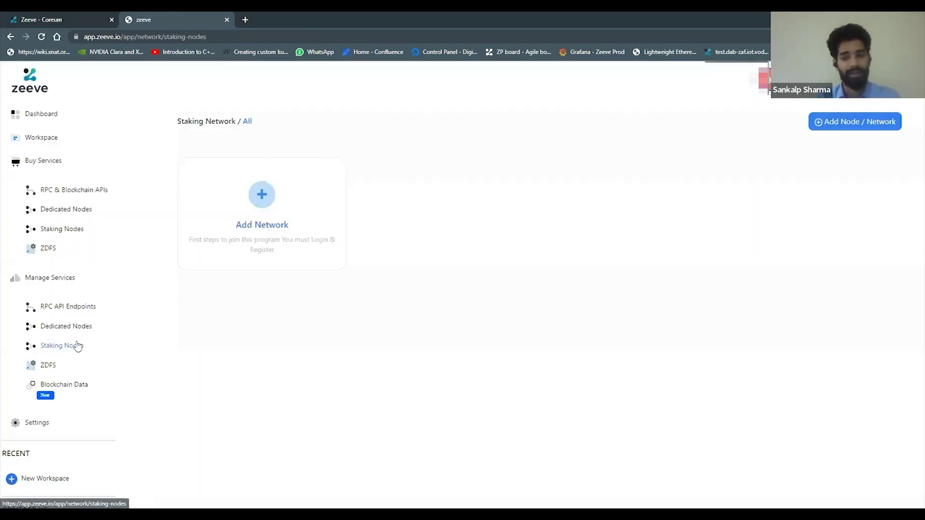
pyautogui.click(292, 225)
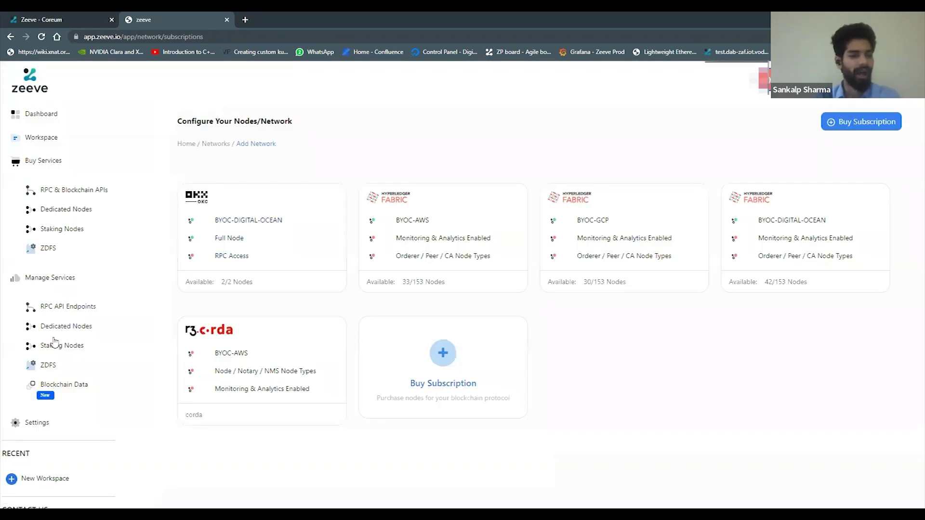
# Step: Open the managed RPC API endpoints, reload the page and look over the existing endpoints
pyautogui.click(75, 307)
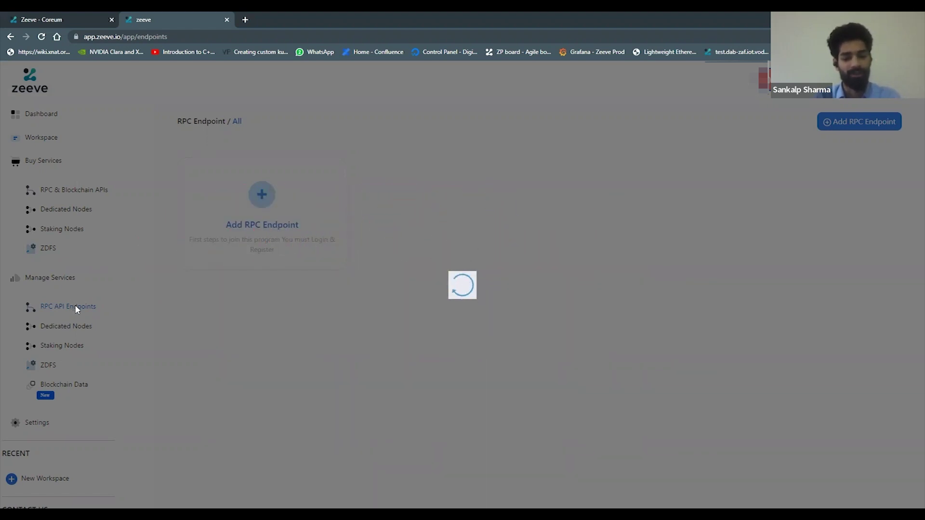
pyautogui.press('F5')
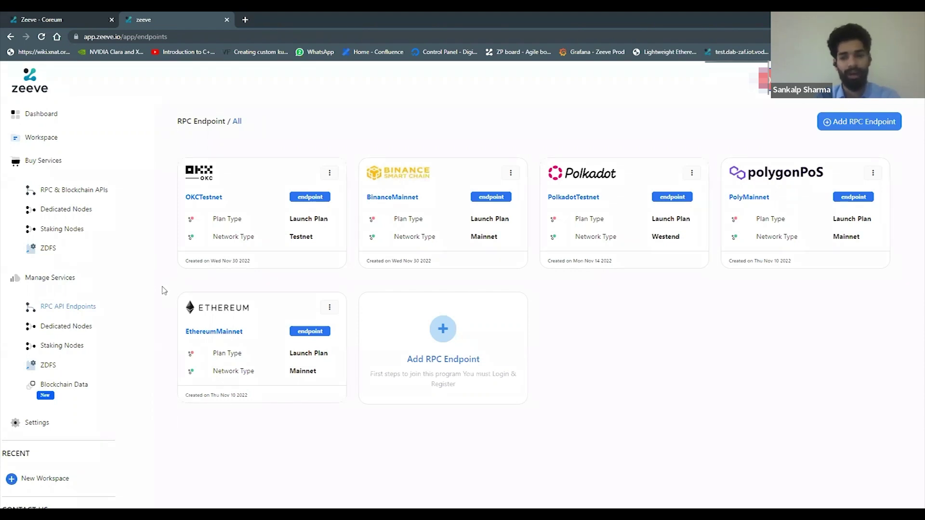
pyautogui.scroll(-1, 164, 290)
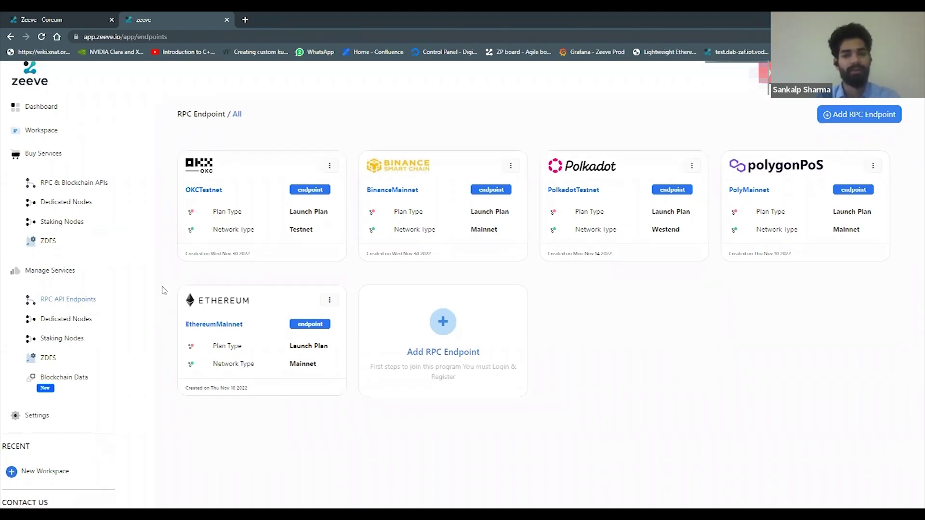